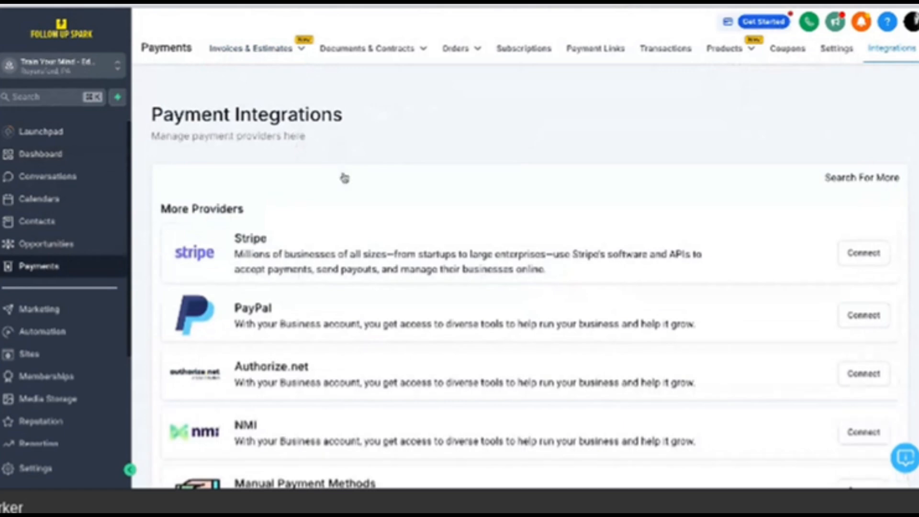
# - Review the payment providers offered on the Payment Integrations page
pyautogui.scroll(-2, 344, 179)
pyautogui.scroll(-1, 345, 178)
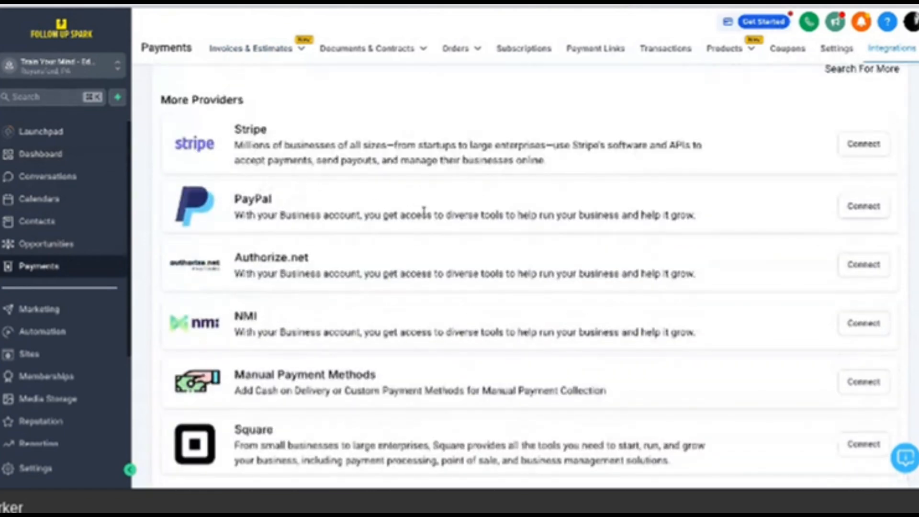
pyautogui.scroll(-1, 421, 212)
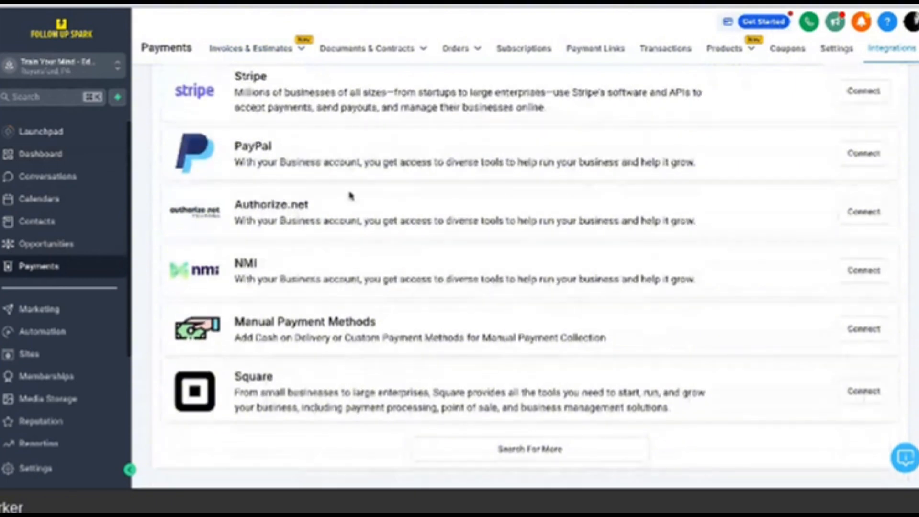
pyautogui.scroll(2, 334, 254)
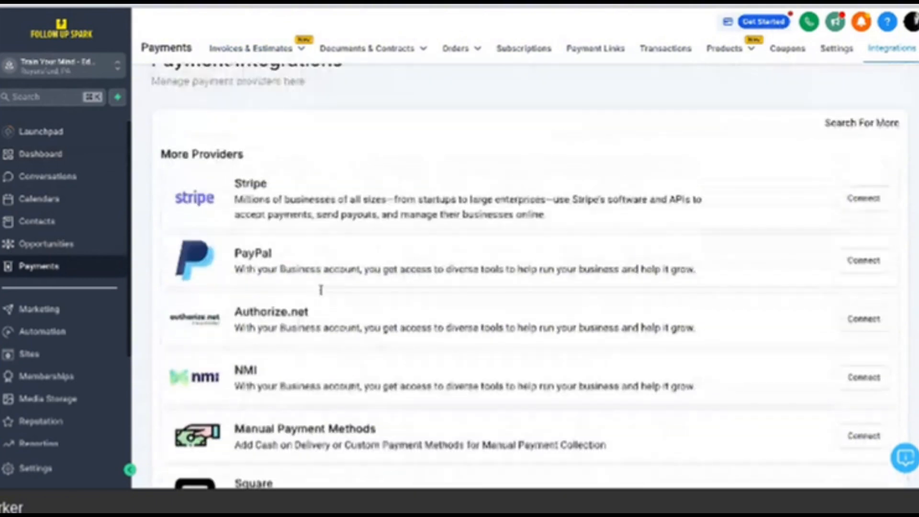
pyautogui.scroll(1, 321, 290)
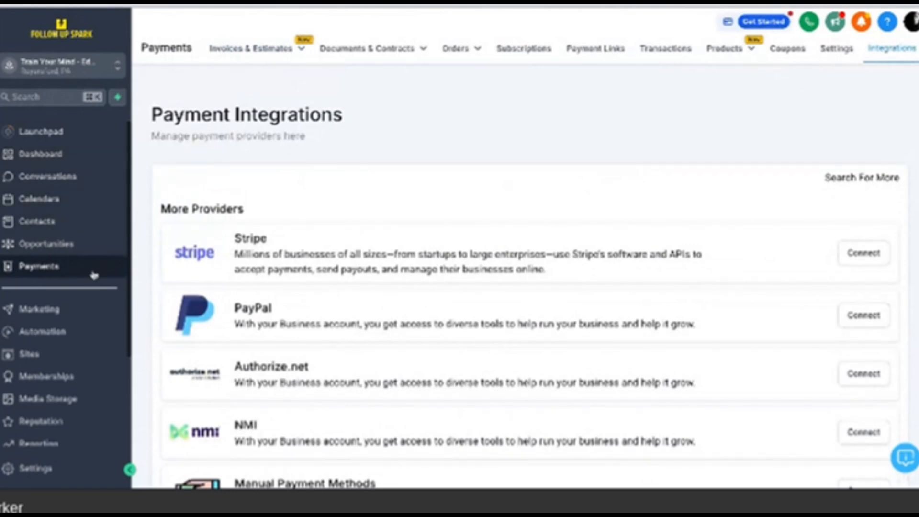
# - Open the account settings and review the general information in the business profile
pyautogui.scroll(-3, 74, 311)
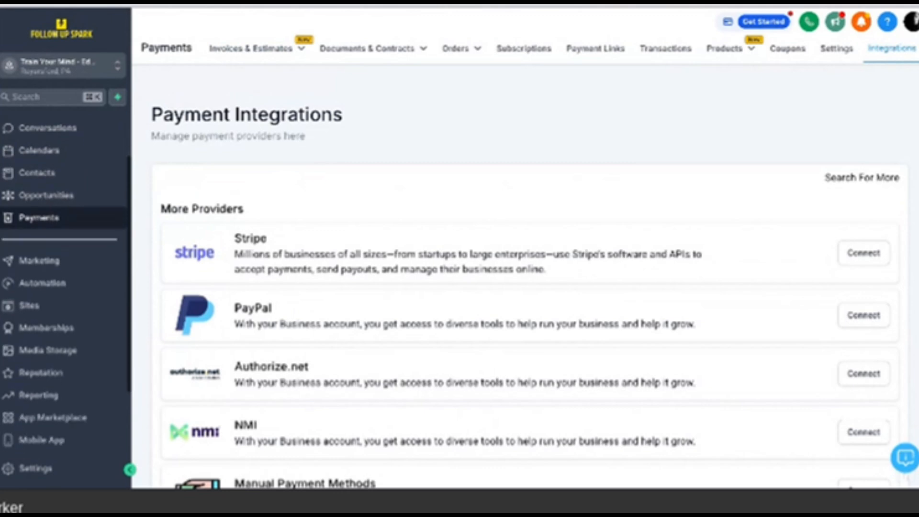
pyautogui.click(49, 469)
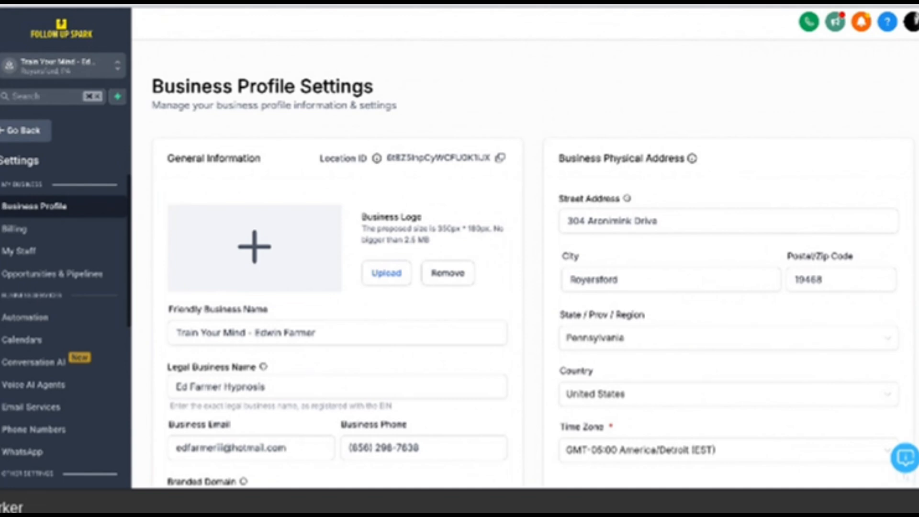
pyautogui.click(271, 384)
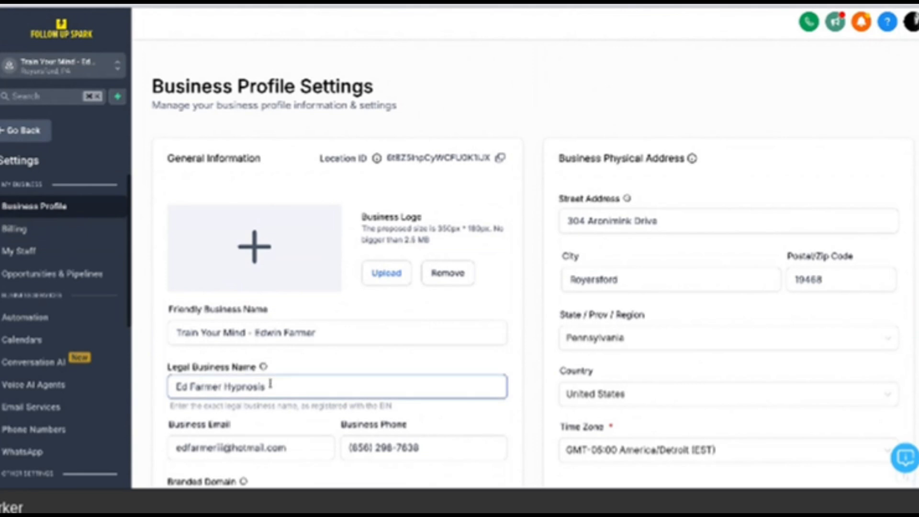
pyautogui.click(260, 420)
pyautogui.scroll(-1, 260, 420)
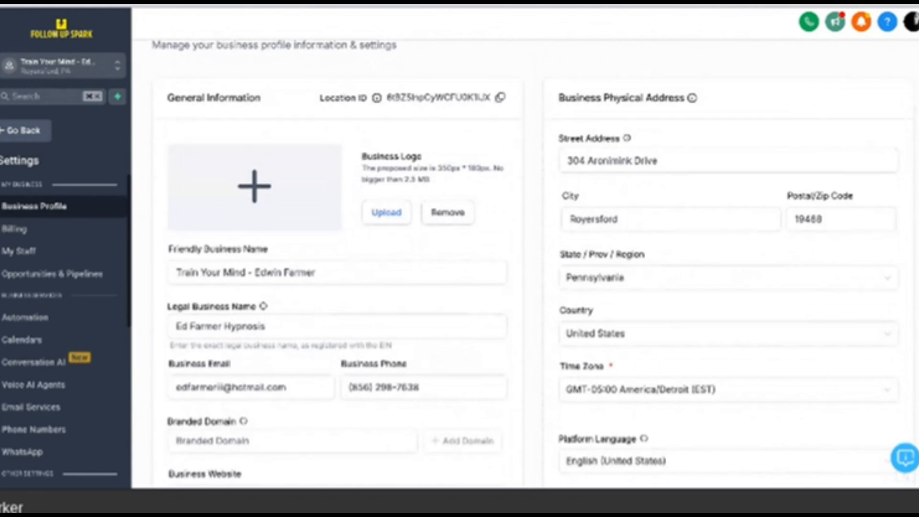
# - Open the Integrations page within the account settings
pyautogui.click(67, 255)
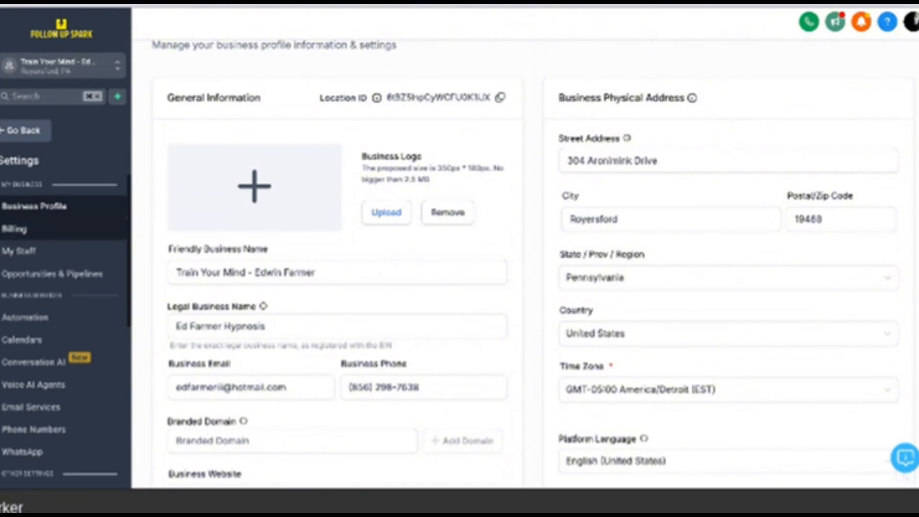
pyautogui.scroll(-6, 48, 344)
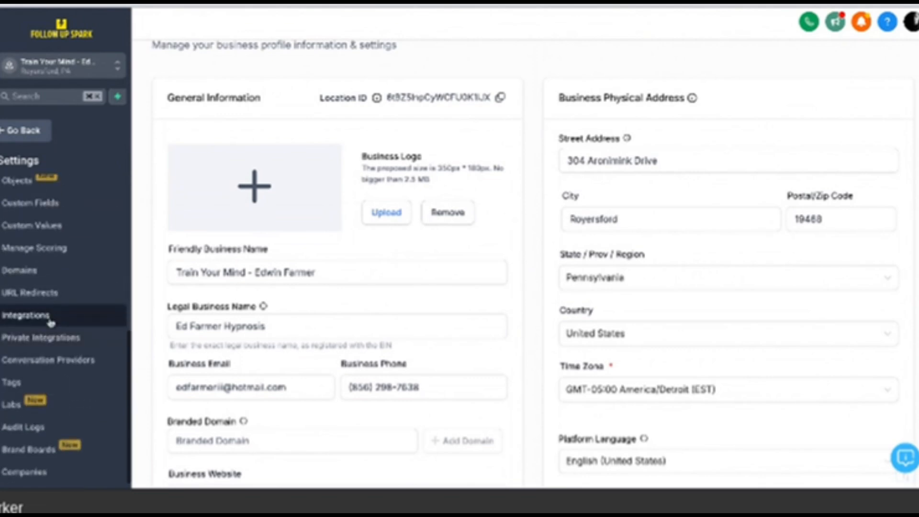
pyautogui.click(41, 320)
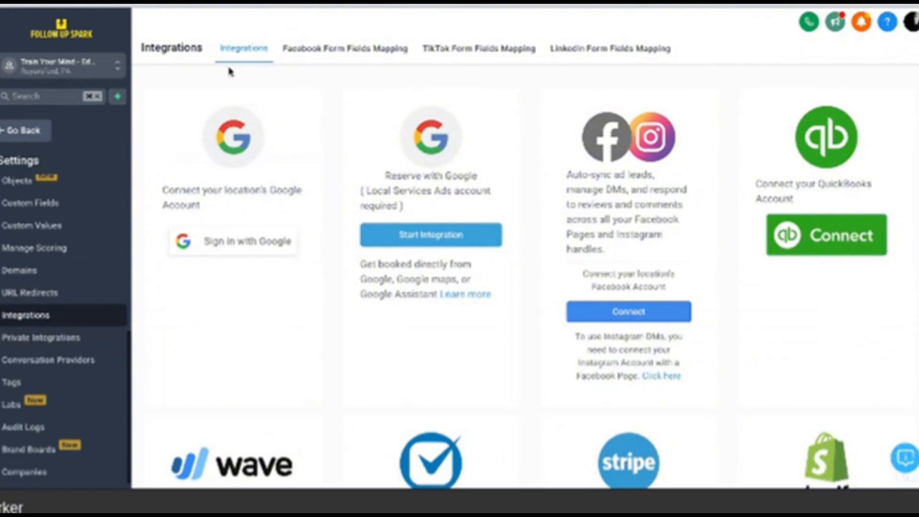
# - Examine the third-party services available to connect, from Google and Facebook through to Shippo and WooCommerce
pyautogui.scroll(-1, 234, 87)
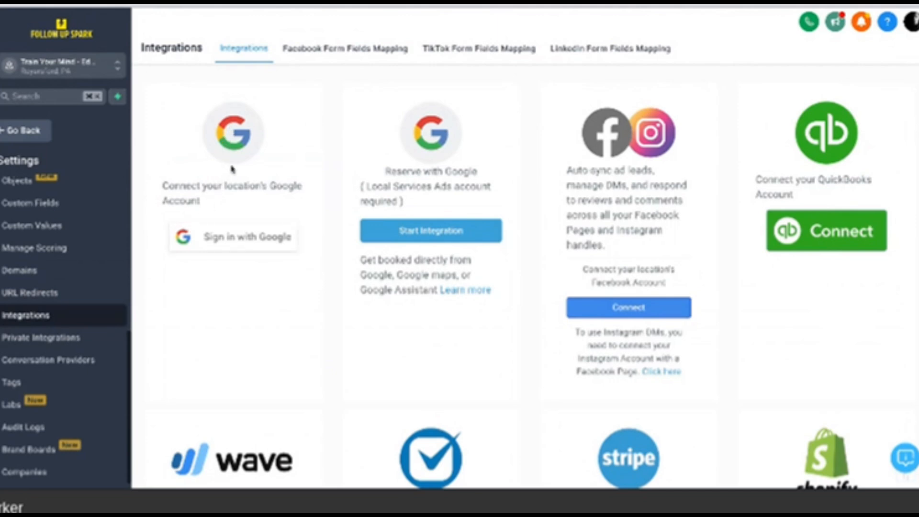
pyautogui.scroll(1, 232, 168)
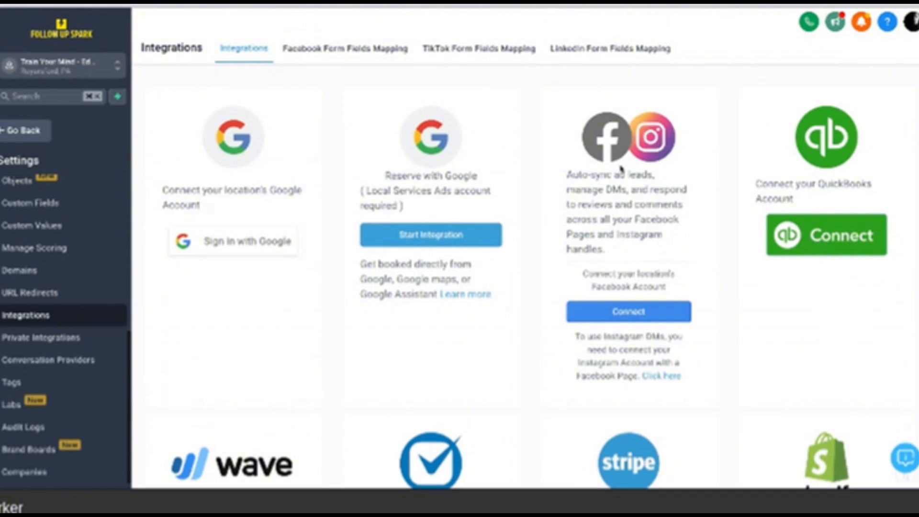
pyautogui.scroll(-2, 620, 169)
pyautogui.scroll(1, 621, 168)
pyautogui.scroll(-10, 621, 168)
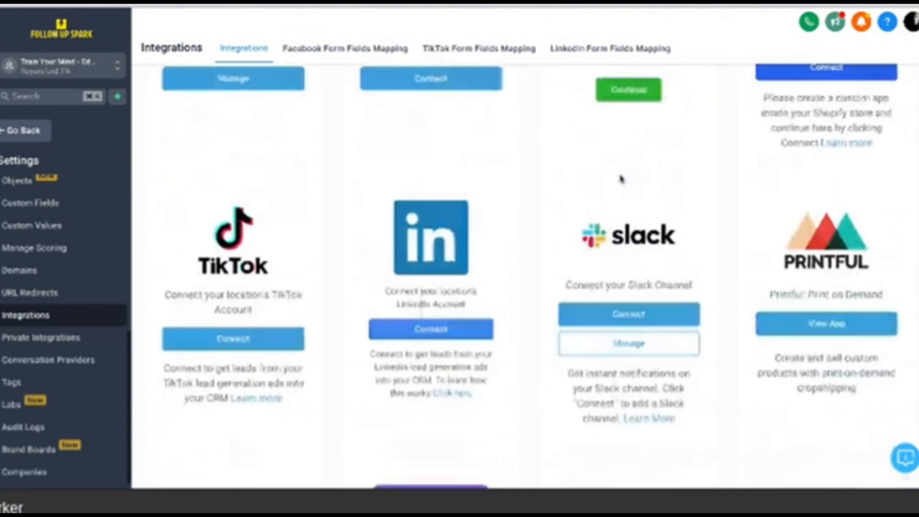
pyautogui.scroll(1, 621, 172)
pyautogui.scroll(-3, 620, 175)
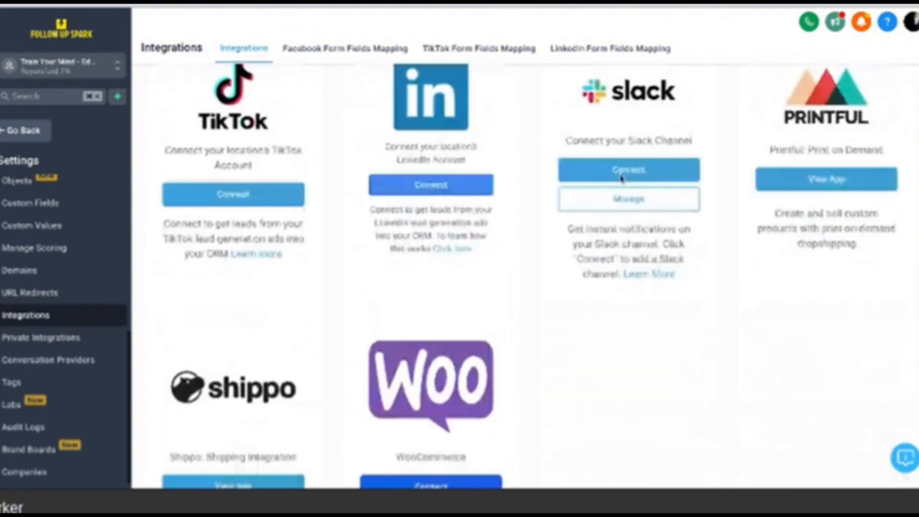
pyautogui.scroll(4, 621, 177)
pyautogui.scroll(8, 508, 211)
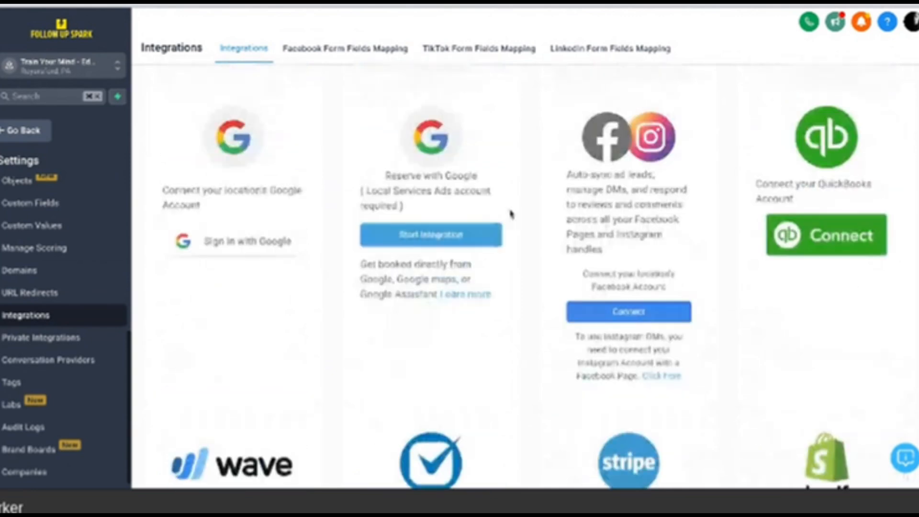
pyautogui.scroll(-5, 687, 246)
pyautogui.scroll(5, 697, 263)
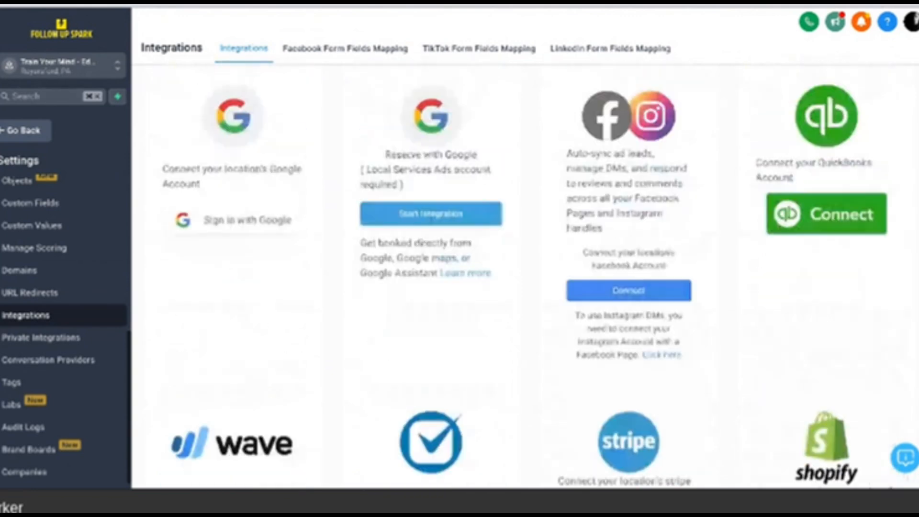
pyautogui.scroll(1, 214, 153)
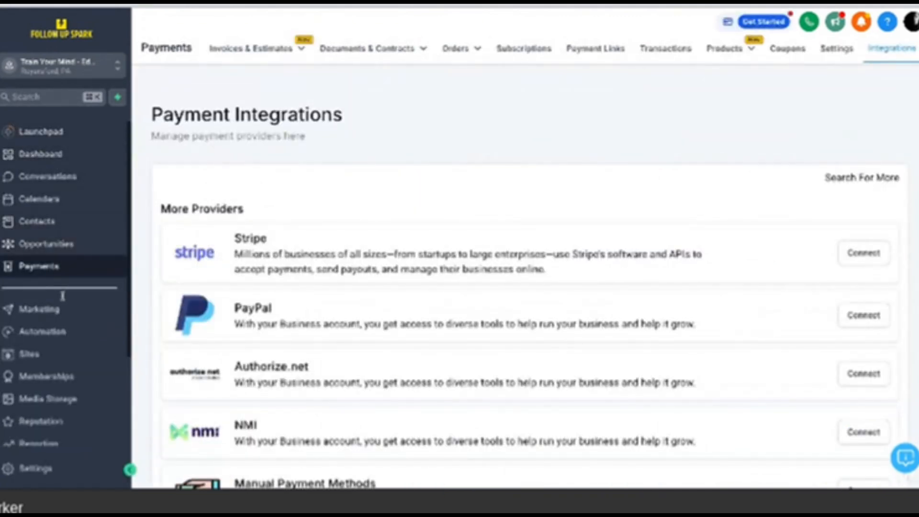
# - Open the home page of the "Train Your Mind For Improving Self Confidence Through Ego Strengthening" funnel for editing
pyautogui.click(36, 355)
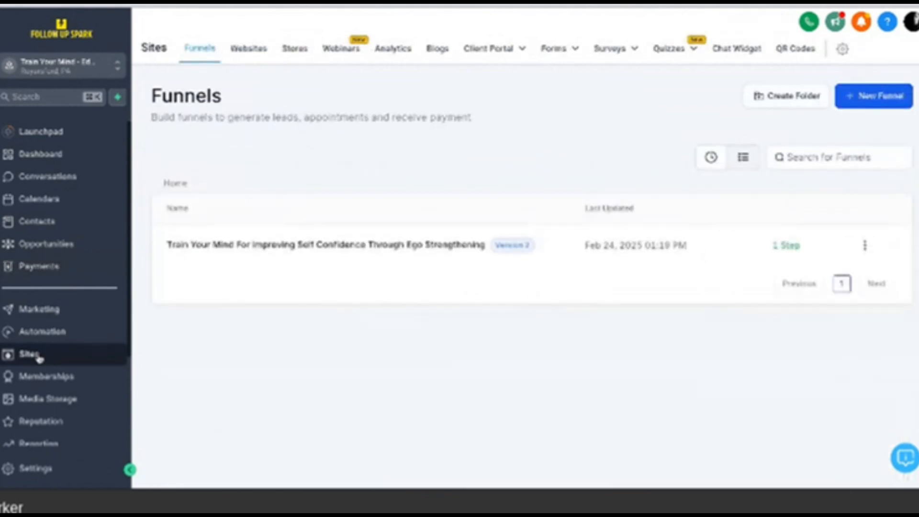
pyautogui.click(290, 246)
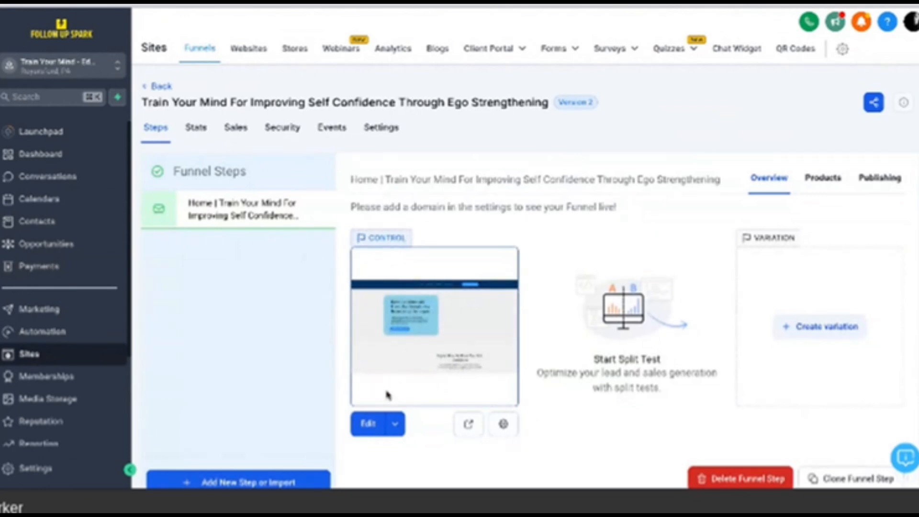
pyautogui.click(367, 424)
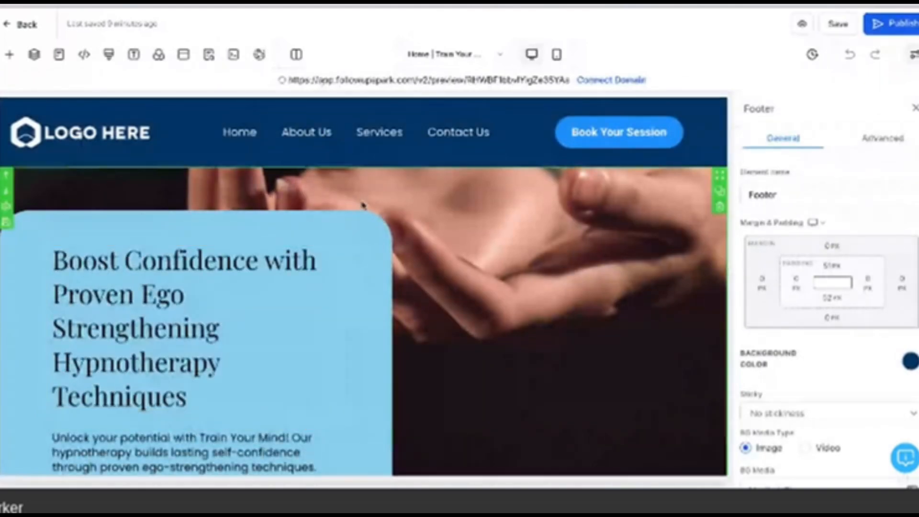
# - Examine the funnel page's header, hero section and the section below it
pyautogui.scroll(-2, 383, 192)
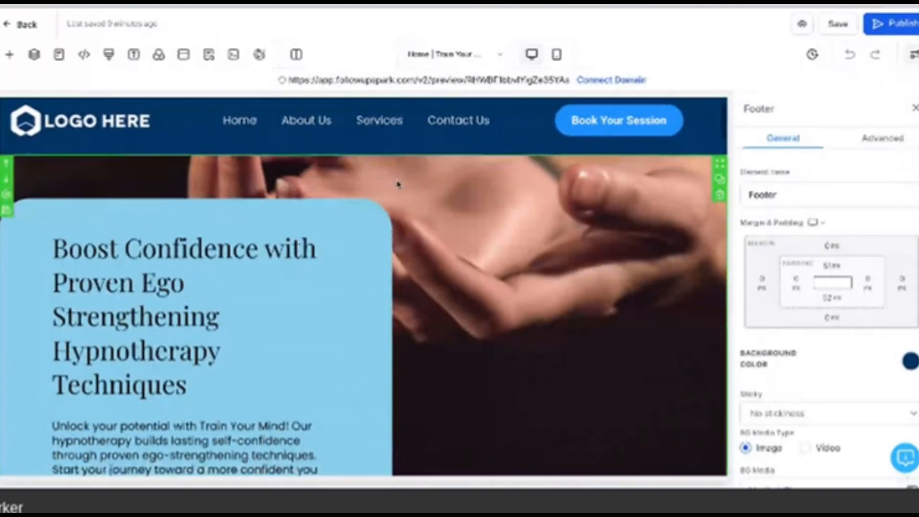
pyautogui.scroll(-4, 398, 184)
pyautogui.scroll(2, 398, 184)
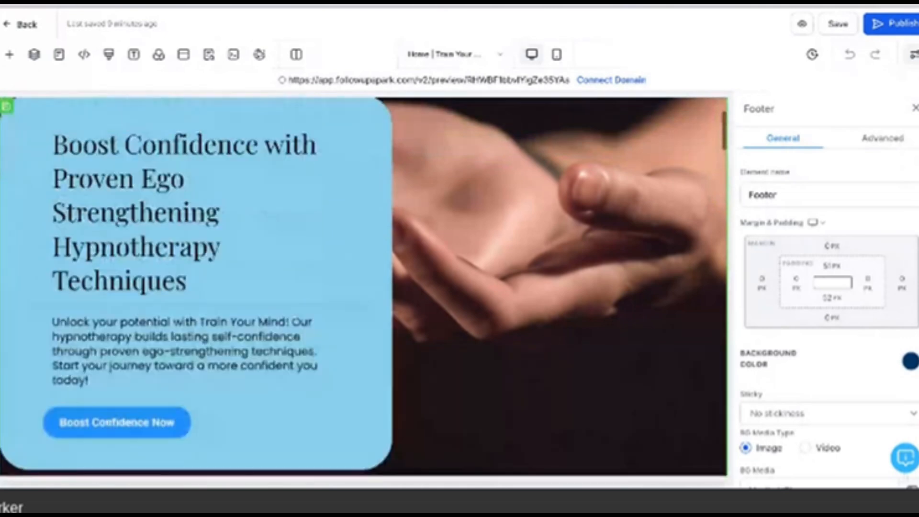
pyautogui.scroll(4, 309, 220)
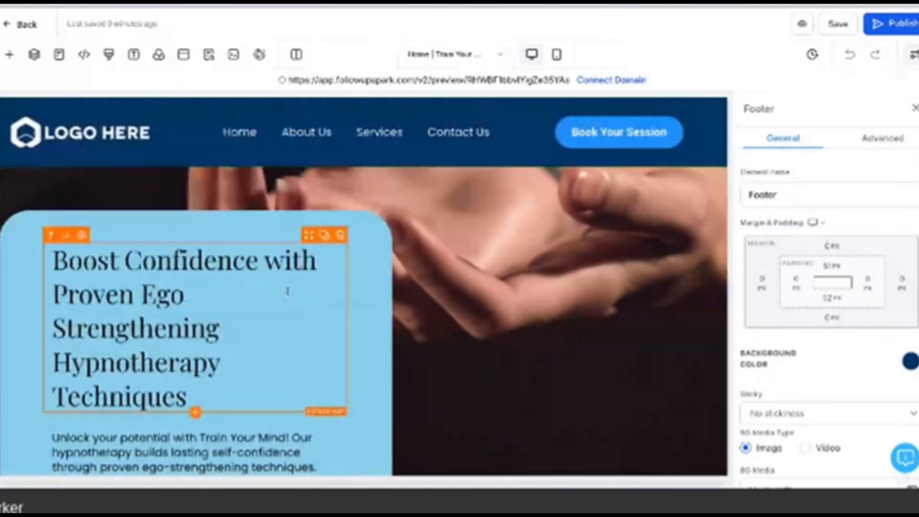
pyautogui.scroll(-2, 287, 292)
pyautogui.scroll(-5, 288, 292)
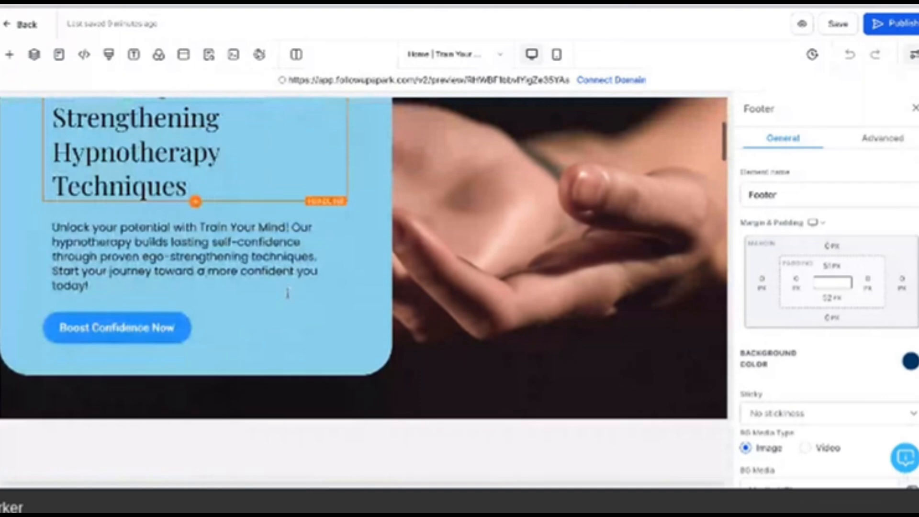
pyautogui.scroll(-10, 284, 241)
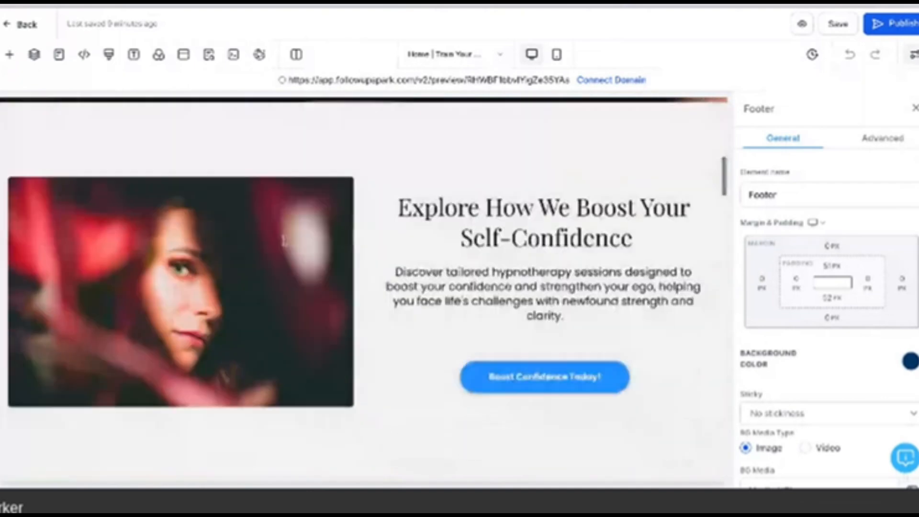
# - Open the media library for the image beside "Explore How We Boost Your Self-Confidence" and accept merging all assets into one place
pyautogui.scroll(-1, 223, 272)
pyautogui.click(222, 271)
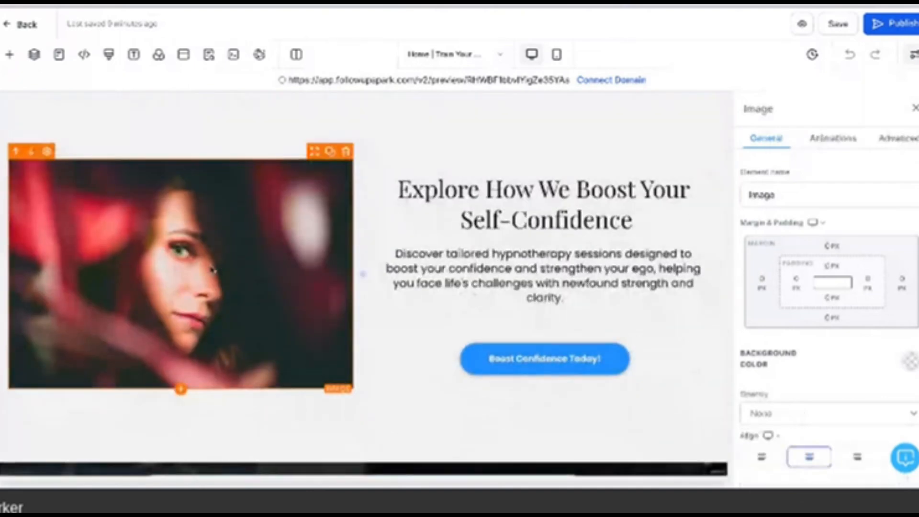
pyautogui.scroll(-4, 823, 330)
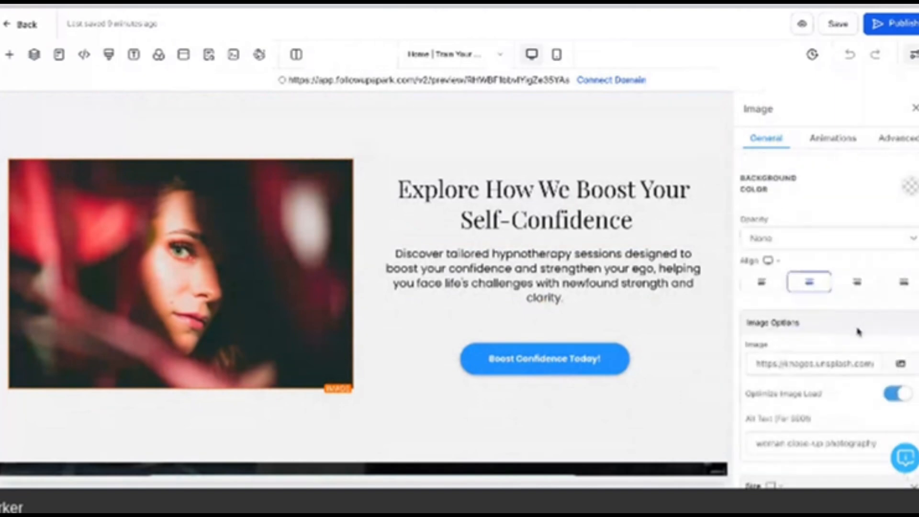
pyautogui.scroll(-1, 857, 328)
pyautogui.click(901, 343)
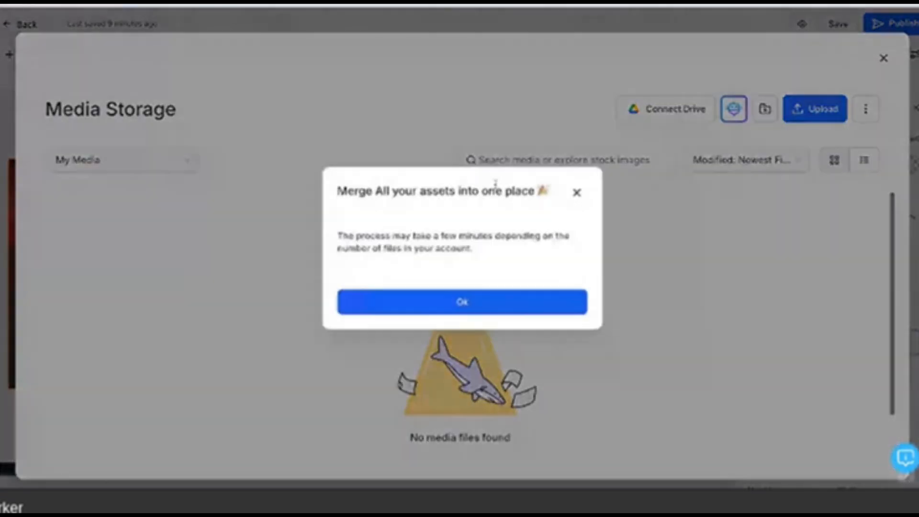
pyautogui.click(477, 303)
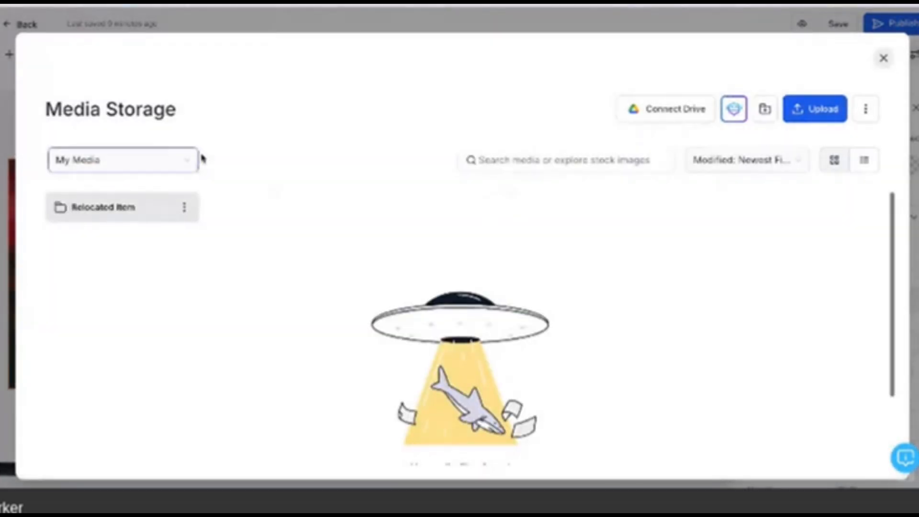
# - Search for "self confidence" images with Pixabay as the media source
pyautogui.click(489, 161)
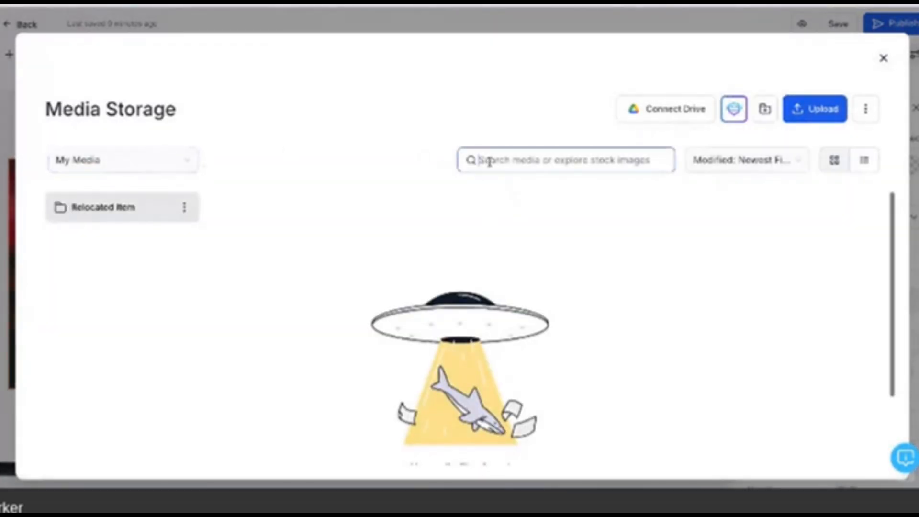
pyautogui.write('self')
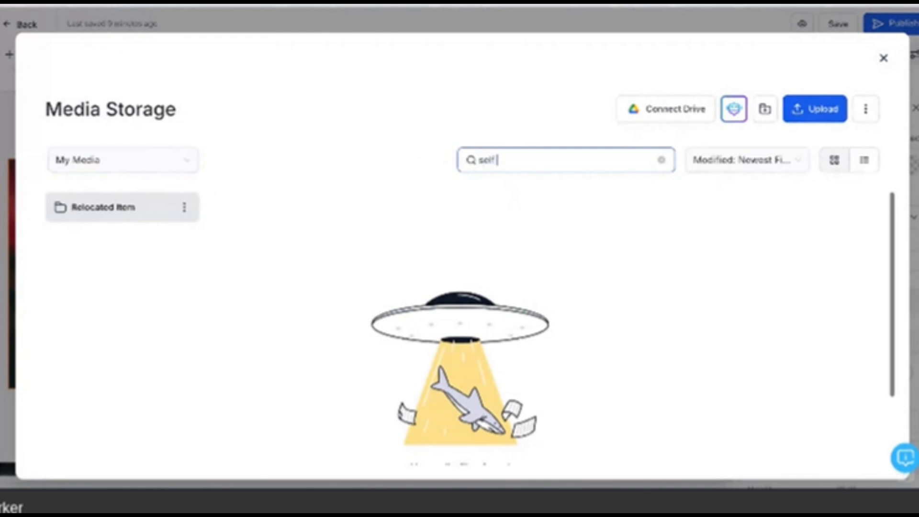
pyautogui.write(' confidence')
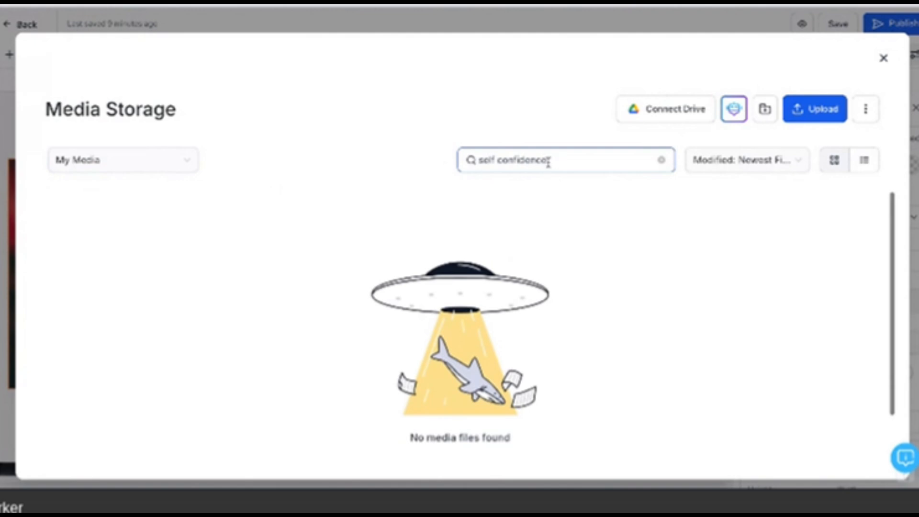
pyautogui.click(147, 160)
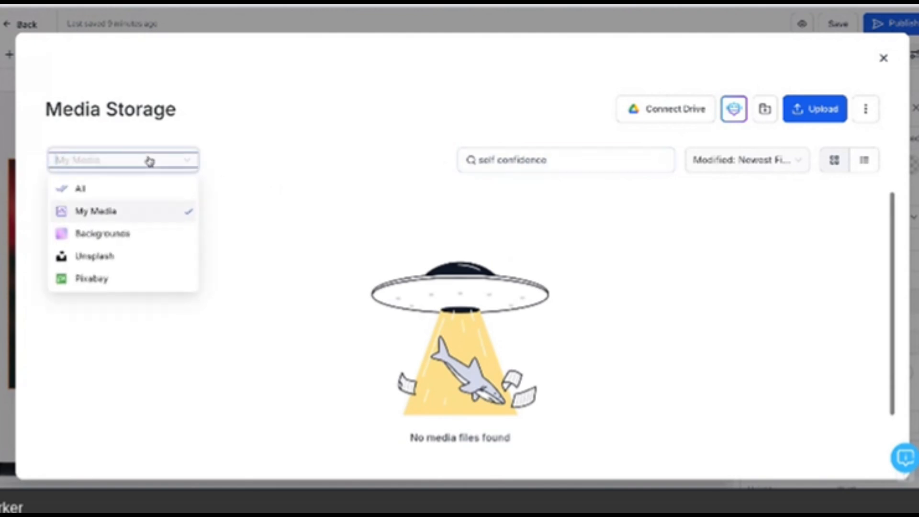
pyautogui.click(107, 282)
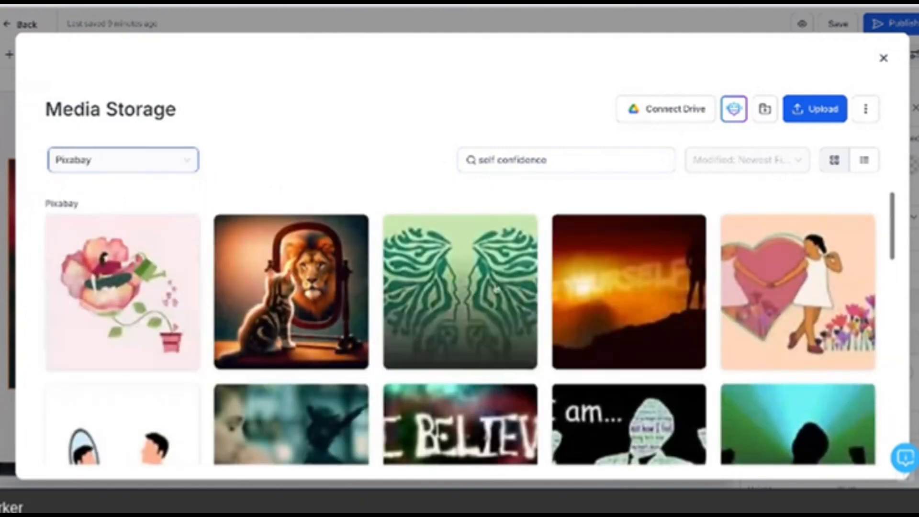
# - Replace the image beside "Explore How We Boost Your Self-Confidence" with the Pixabay picture of a head outline over a rainbow spiral
pyautogui.scroll(-2, 506, 299)
pyautogui.scroll(-3, 505, 299)
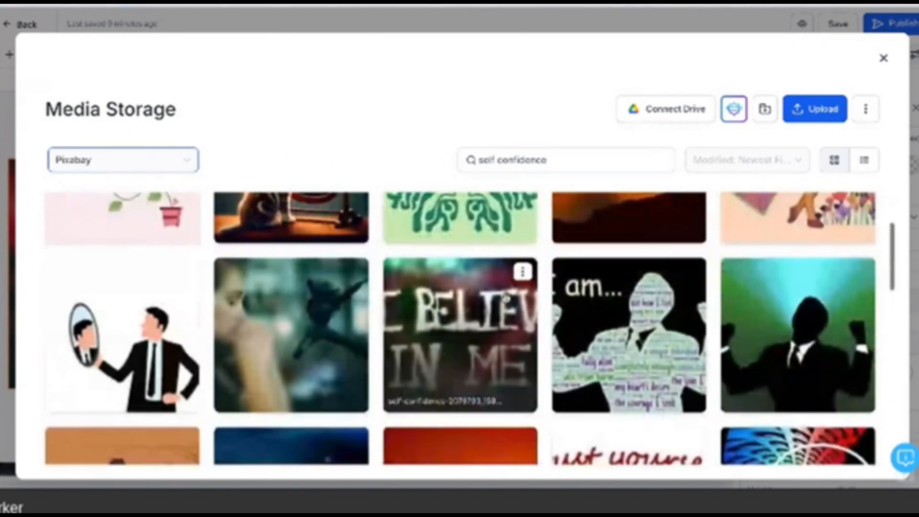
pyautogui.scroll(-2, 459, 268)
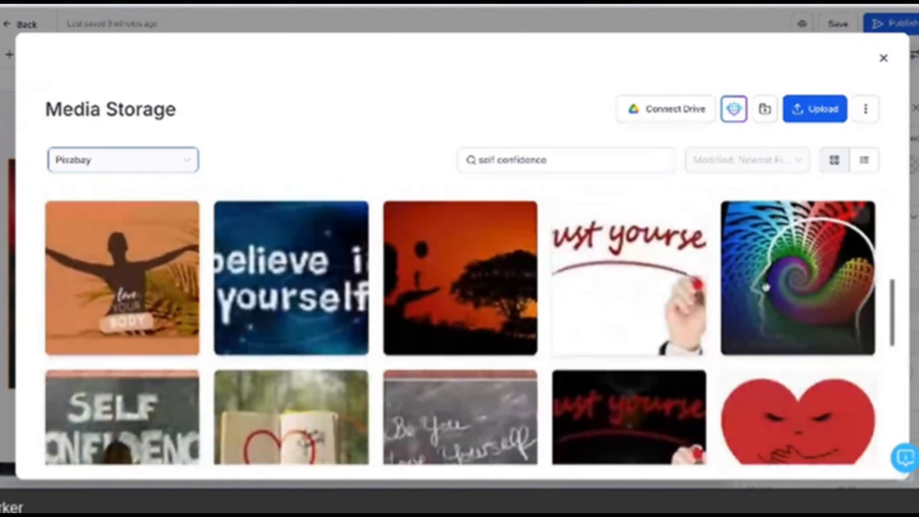
pyautogui.click(767, 287)
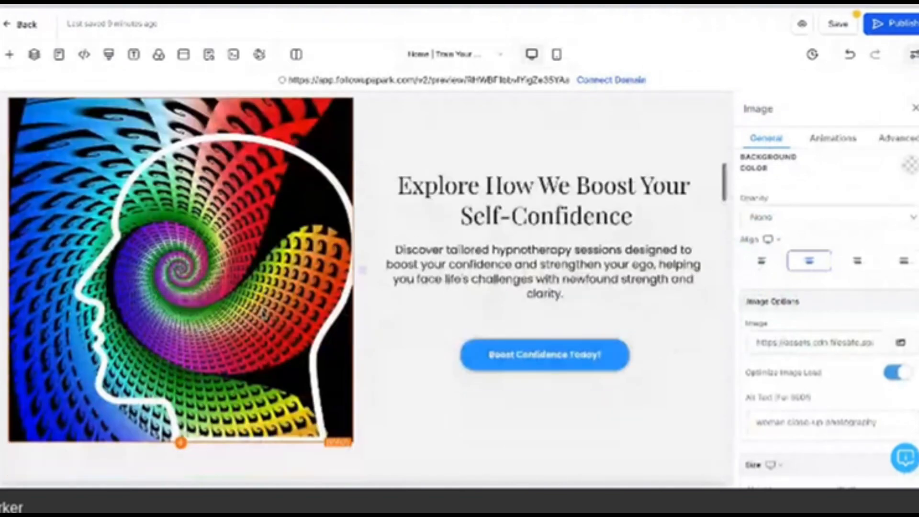
# - Set the height of the rainbow spiral head image to 400 px
pyautogui.scroll(-1, 265, 313)
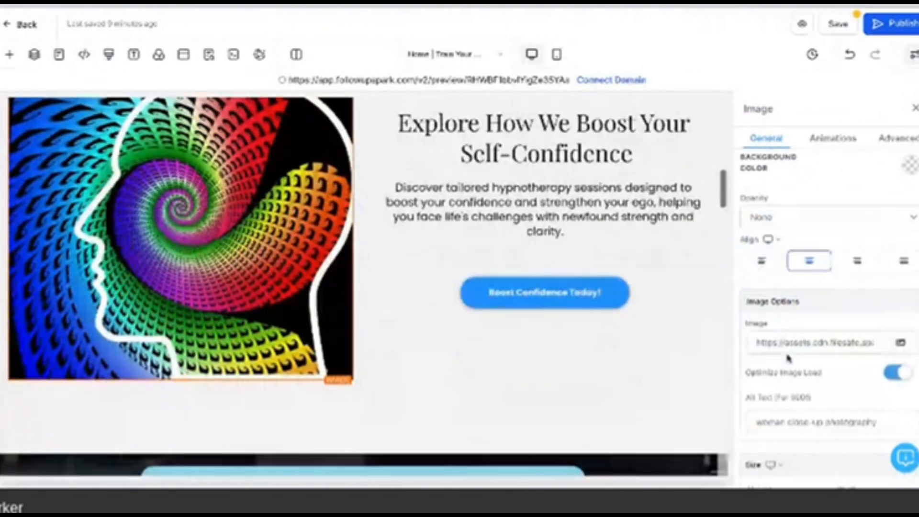
pyautogui.scroll(-3, 788, 358)
pyautogui.click(786, 358)
pyautogui.write('4')
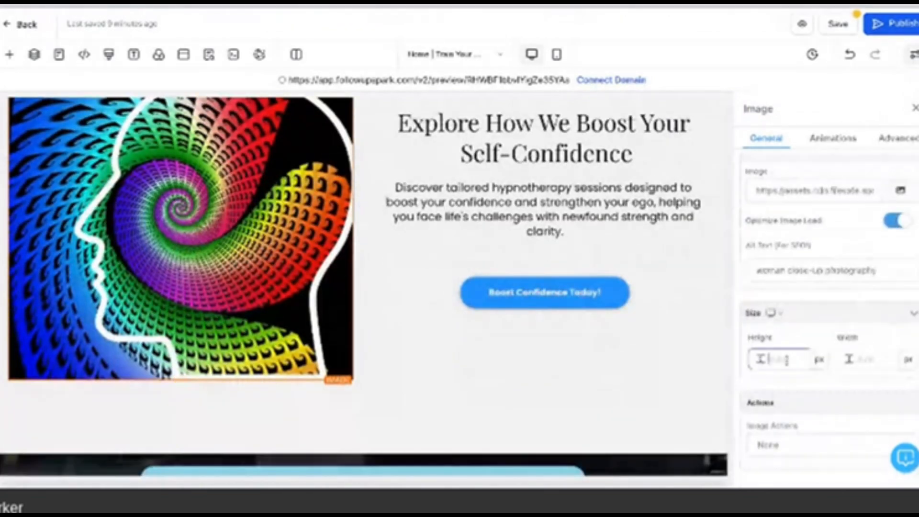
pyautogui.write('00')
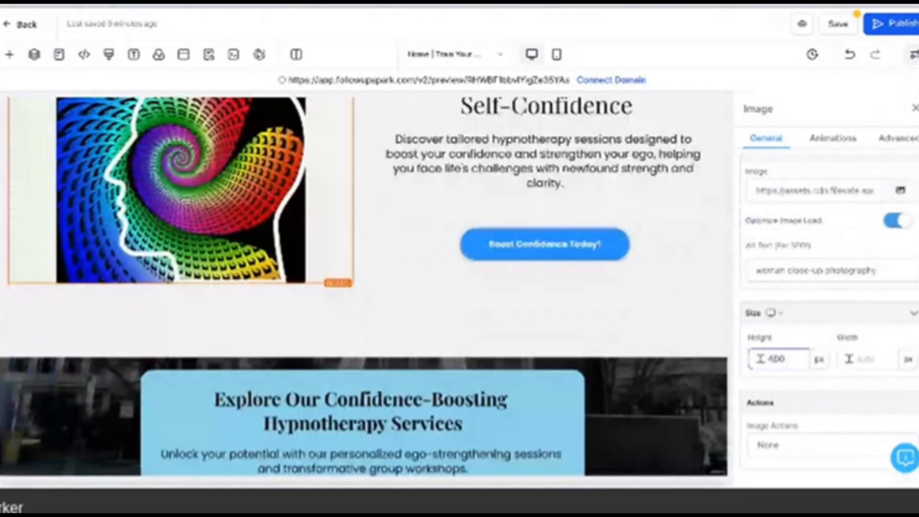
pyautogui.scroll(3, 512, 287)
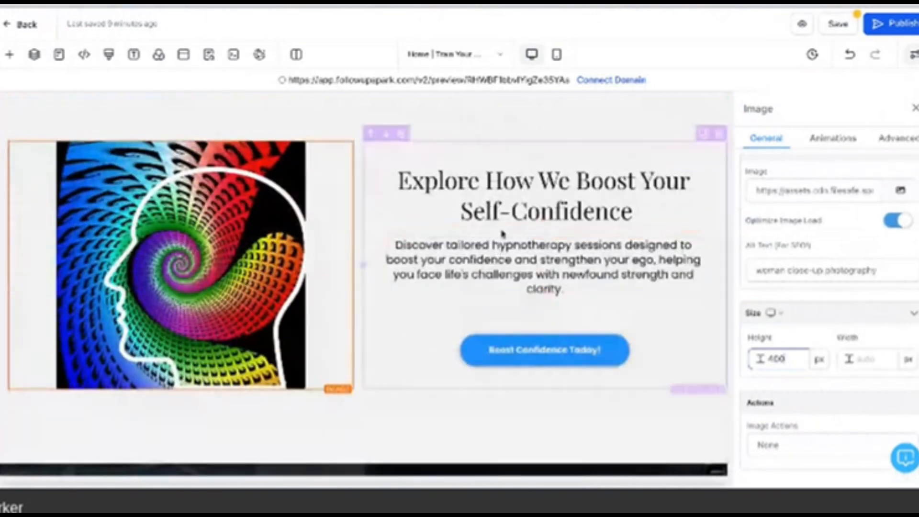
pyautogui.scroll(-1, 480, 184)
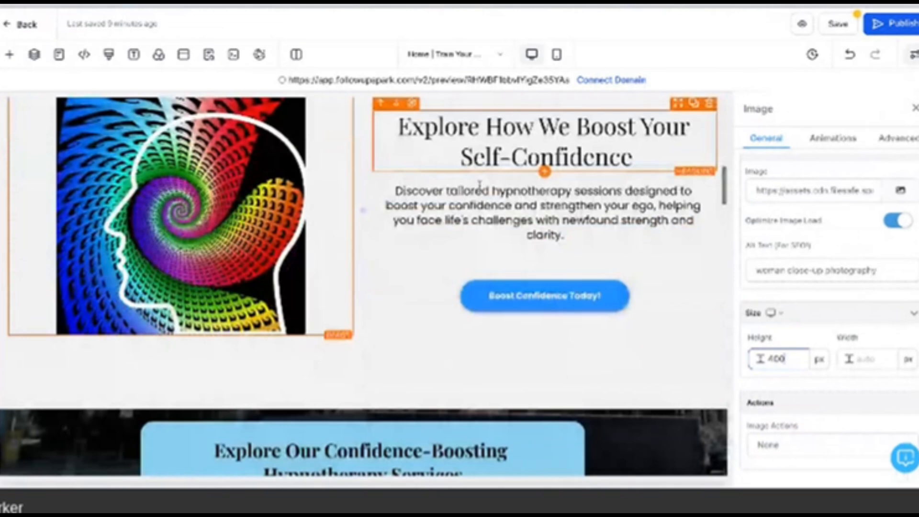
# - Examine the page header, the hero section and the "Explore How We Boost Your Self-Confidence" section with its resized image
pyautogui.scroll(10, 480, 185)
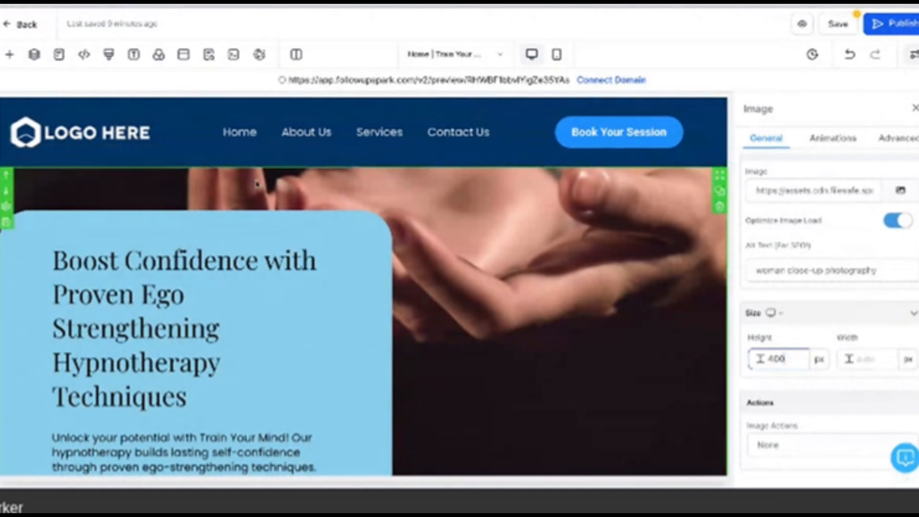
pyautogui.scroll(-5, 419, 218)
pyautogui.scroll(5, 419, 218)
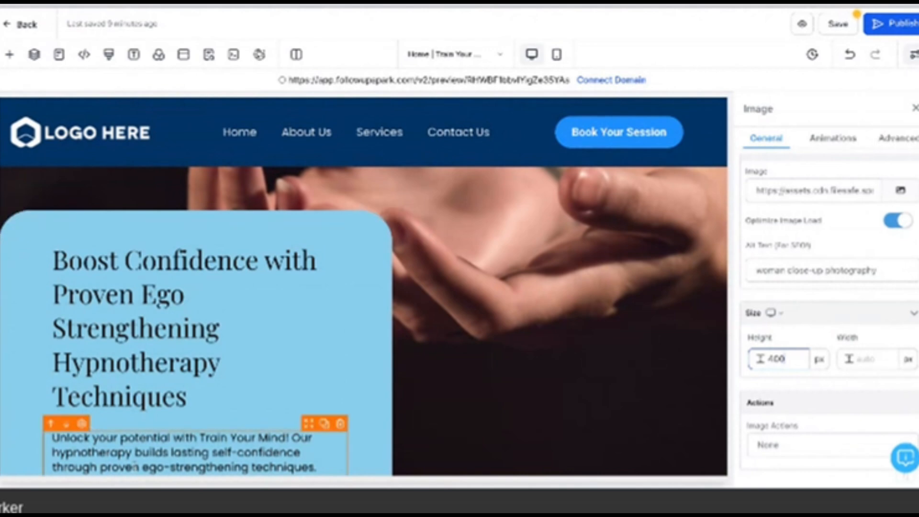
pyautogui.scroll(-3, 256, 233)
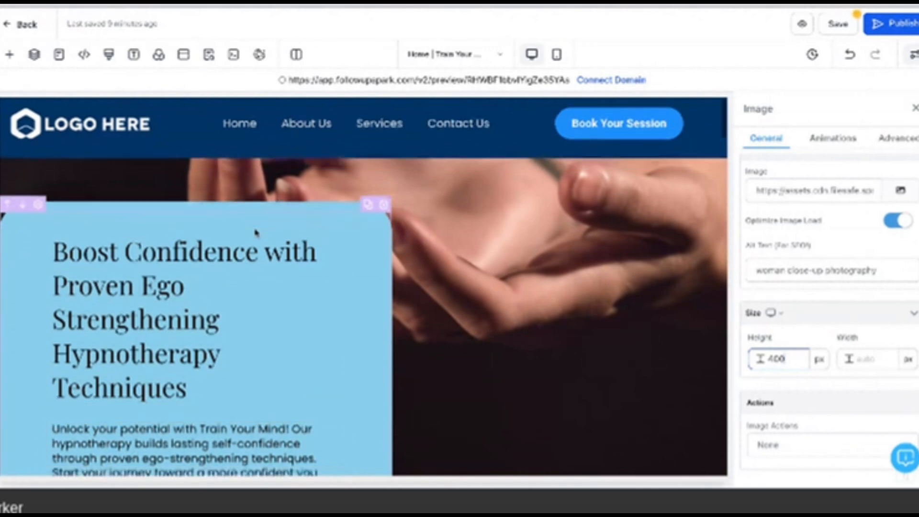
pyautogui.scroll(-5, 364, 283)
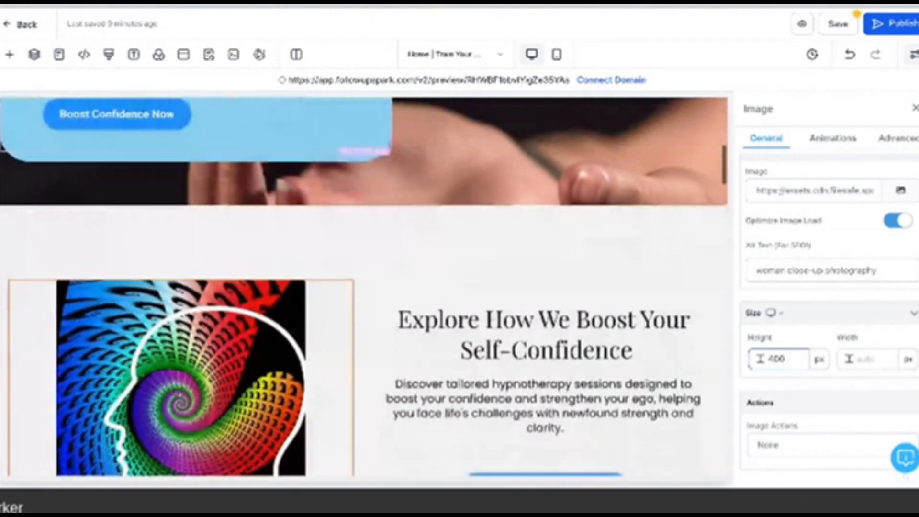
pyautogui.scroll(-1, 363, 287)
pyautogui.scroll(-2, 287, 211)
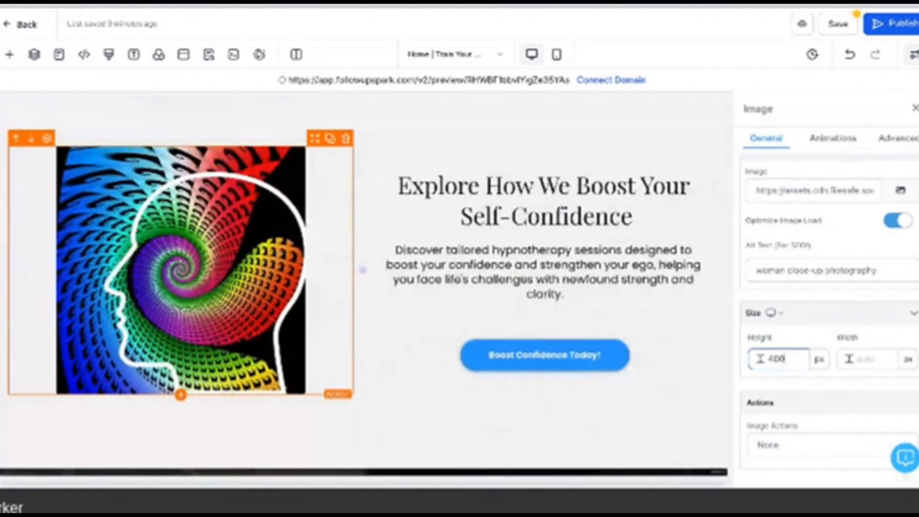
pyautogui.scroll(-1, 185, 301)
pyautogui.scroll(-5, 363, 250)
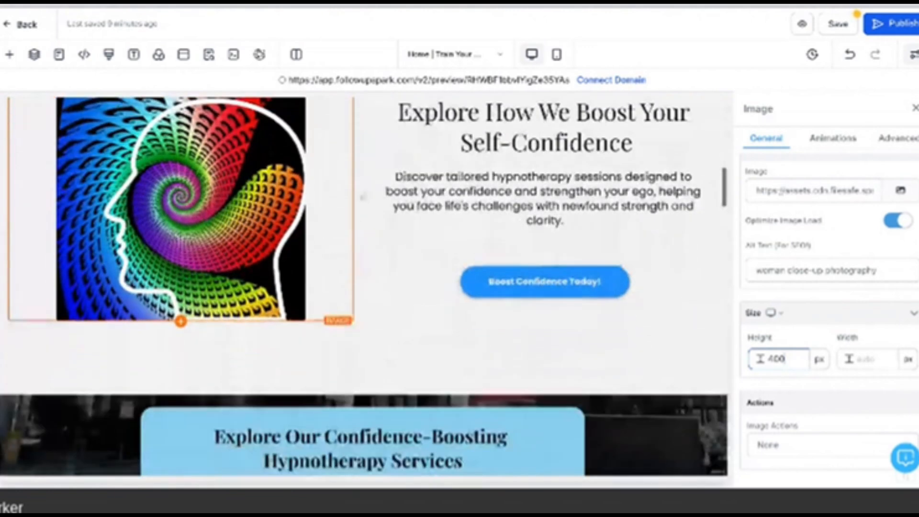
# - Examine the hypnotherapy service blocks from "Individual Ego-Strengthening Sessions" through "Online Self-Hypnosis Mastery Courses" with their images
pyautogui.scroll(-6, 364, 287)
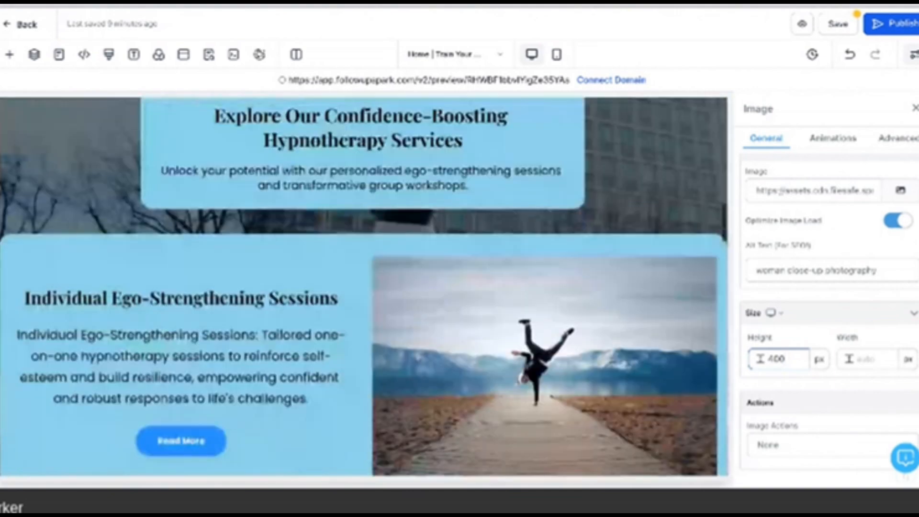
pyautogui.scroll(-2, 364, 286)
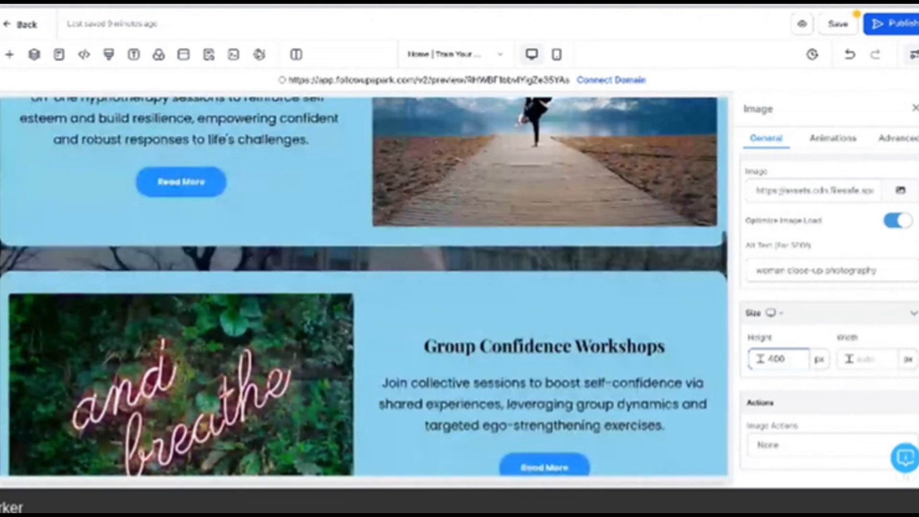
pyautogui.scroll(-4, 363, 286)
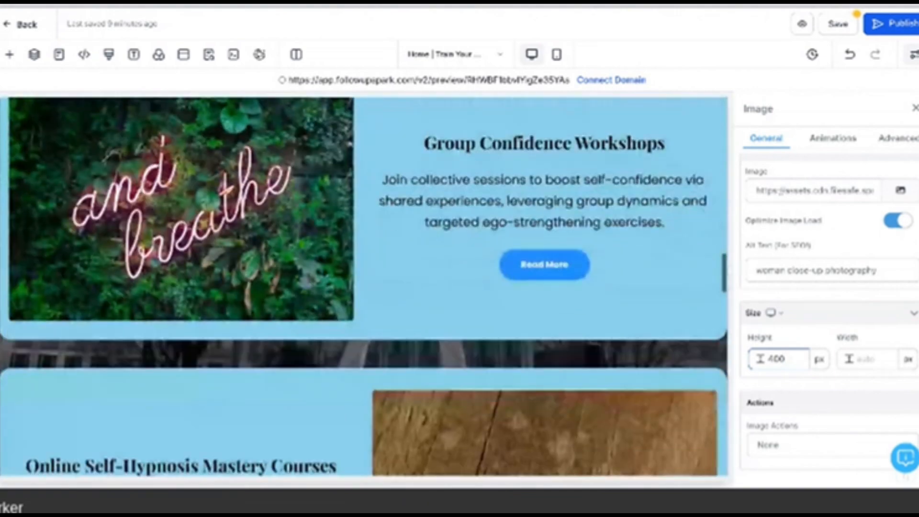
pyautogui.scroll(-2, 363, 286)
pyautogui.scroll(2, 364, 286)
pyautogui.scroll(-2, 364, 286)
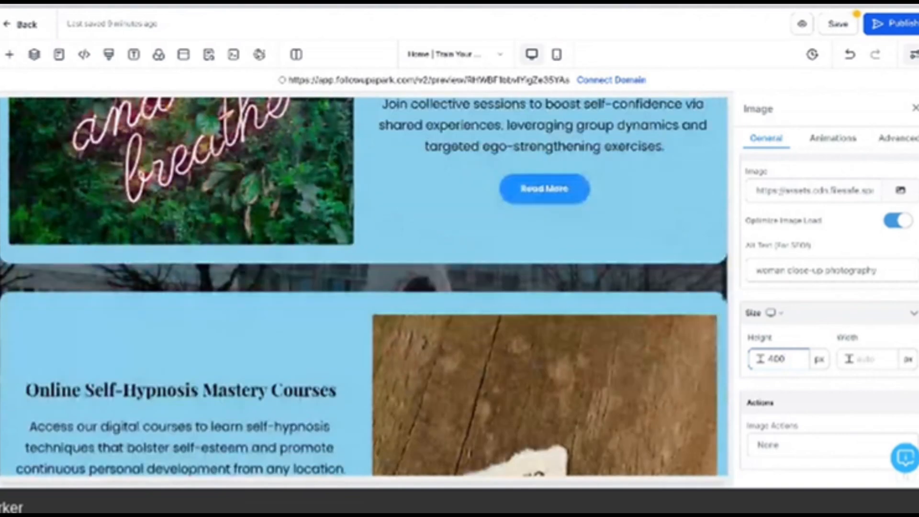
pyautogui.scroll(-5, 364, 286)
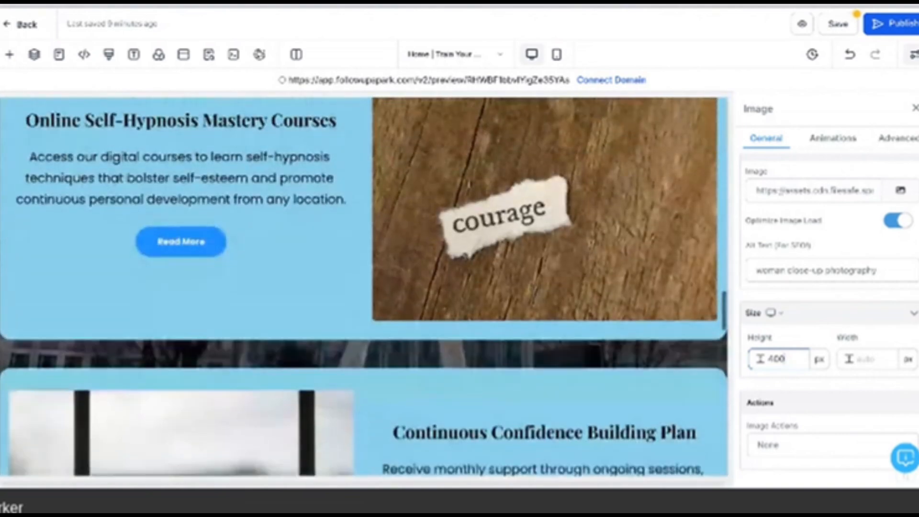
pyautogui.scroll(1, 363, 286)
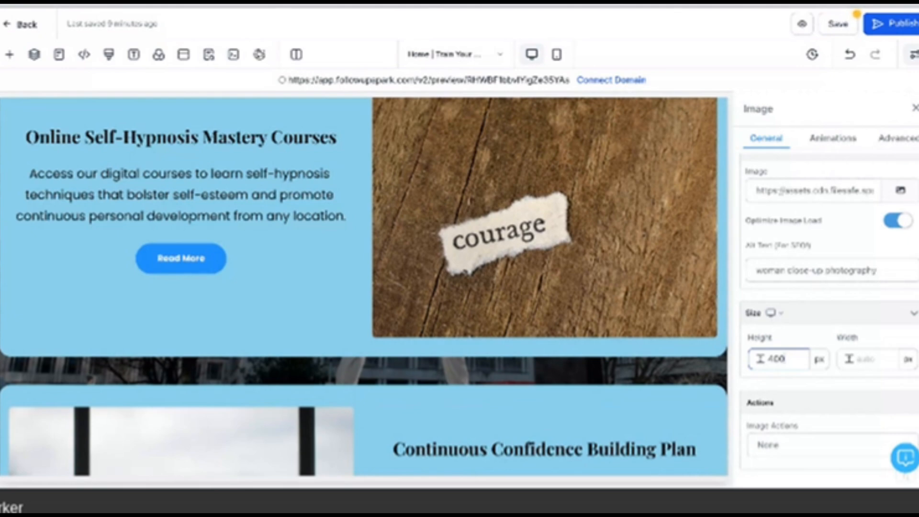
pyautogui.scroll(3, 369, 209)
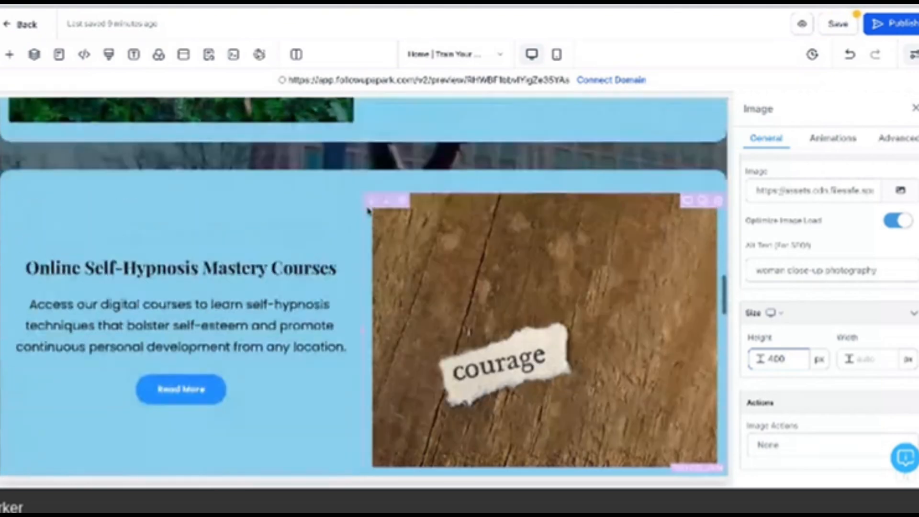
# - Review the page from the hero section down through the "Continuous Confidence Building Plan" block to the Google review testimonials
pyautogui.scroll(-10, 368, 211)
pyautogui.scroll(10, 367, 210)
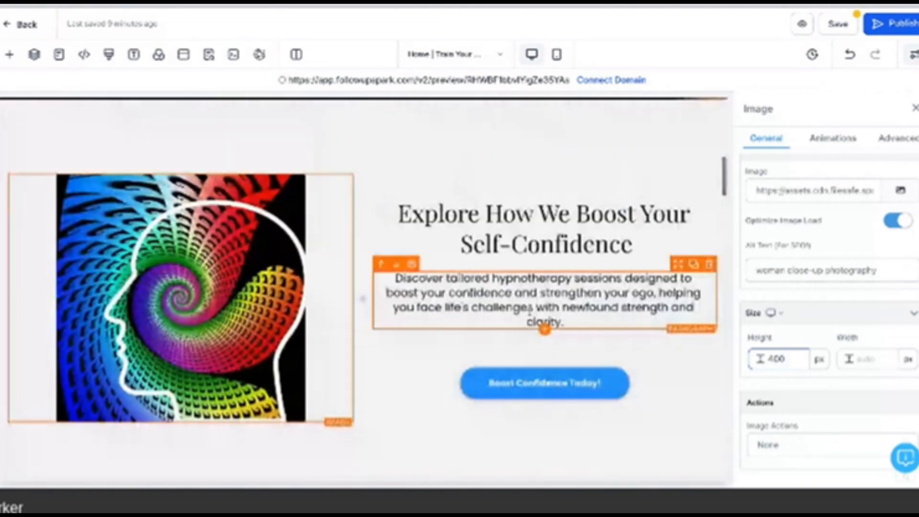
pyautogui.scroll(5, 438, 234)
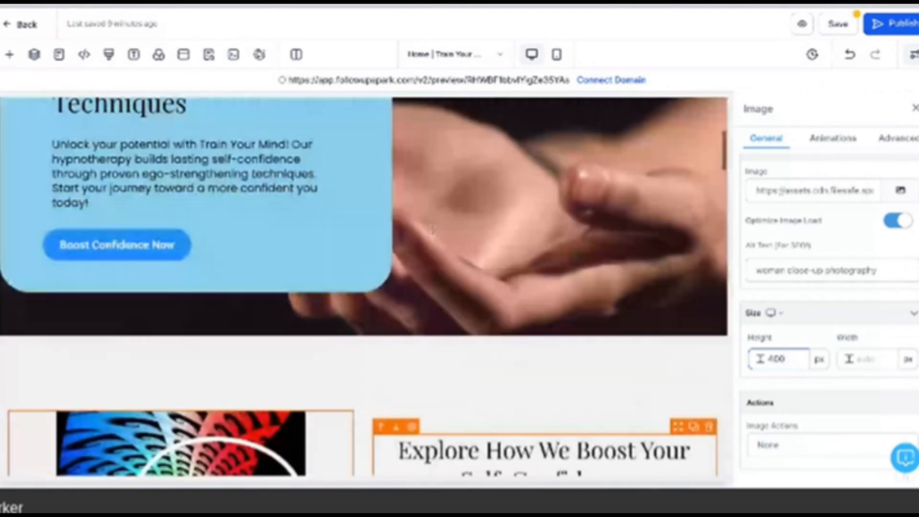
pyautogui.scroll(-3, 364, 283)
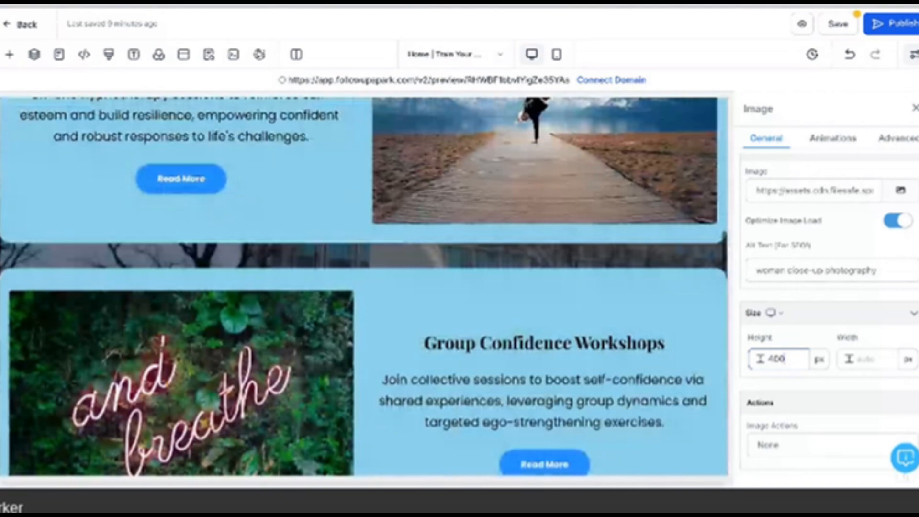
pyautogui.scroll(-10, 365, 287)
pyautogui.scroll(-3, 127, 231)
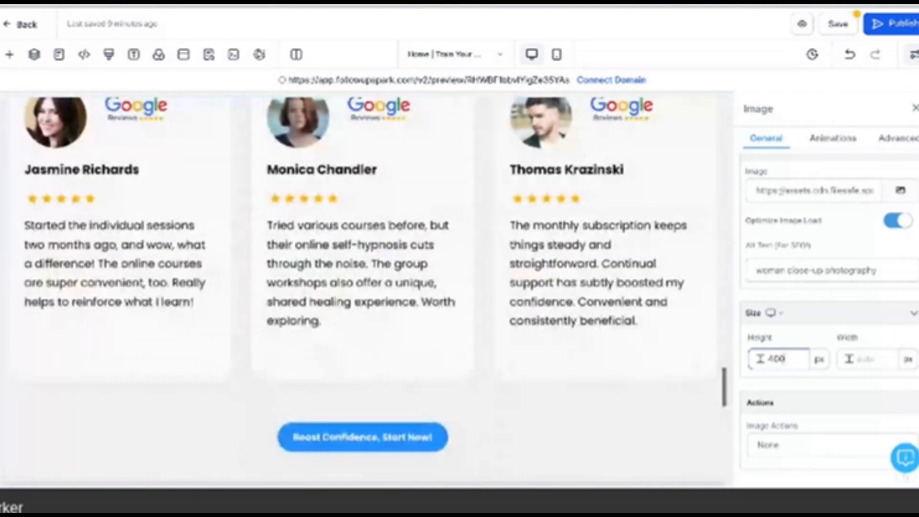
pyautogui.scroll(2, 127, 231)
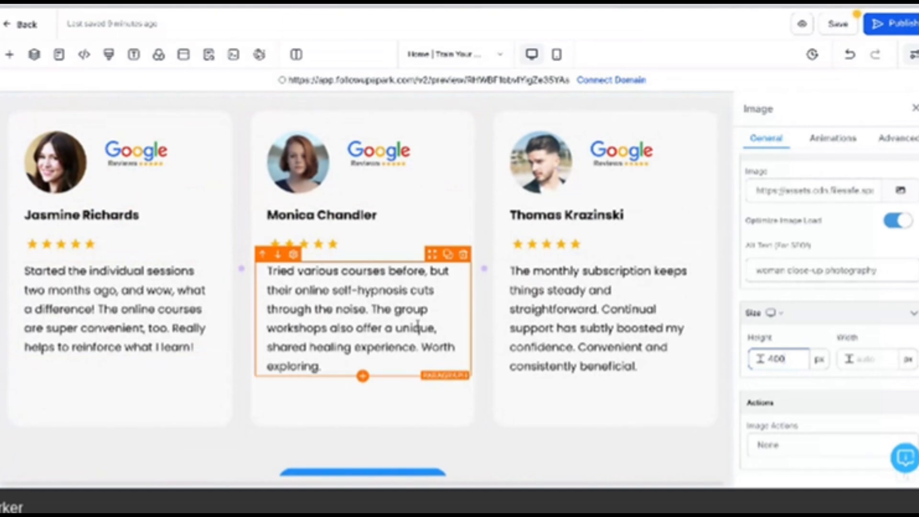
pyautogui.scroll(-1, 570, 312)
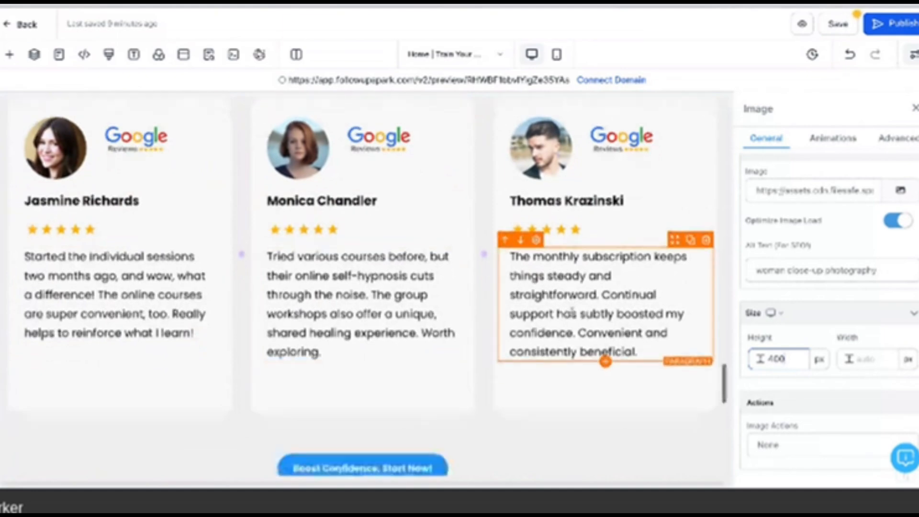
pyautogui.scroll(6, 571, 312)
pyautogui.scroll(6, 561, 304)
pyautogui.scroll(-3, 561, 305)
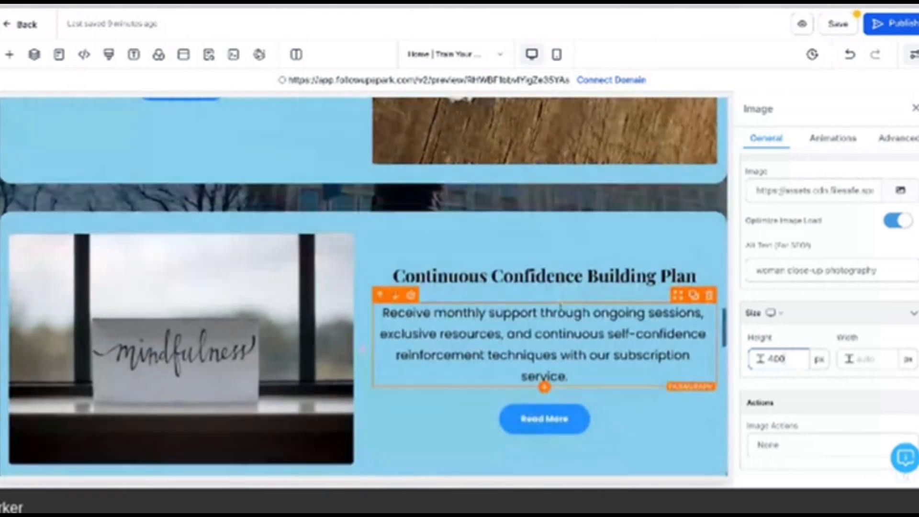
pyautogui.scroll(-5, 560, 304)
pyautogui.scroll(-5, 364, 287)
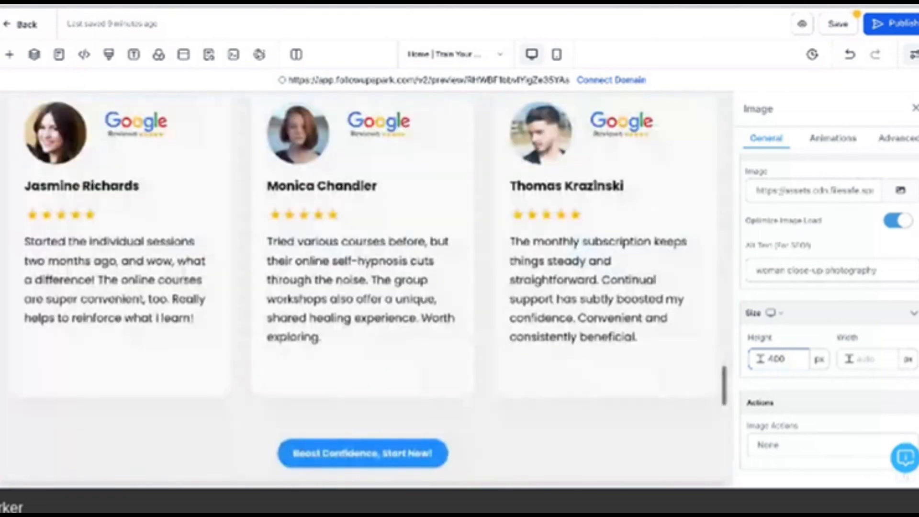
# - Examine the hypnotherapy FAQ lists and the Contact Us footer, and look over the page again from the header
pyautogui.scroll(-8, 600, 185)
pyautogui.click(601, 185)
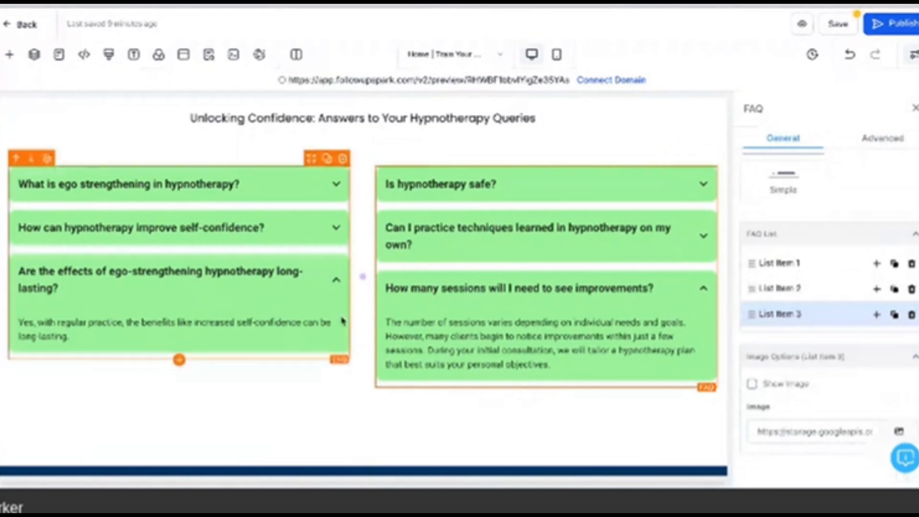
pyautogui.scroll(-2, 304, 382)
pyautogui.scroll(-2, 304, 382)
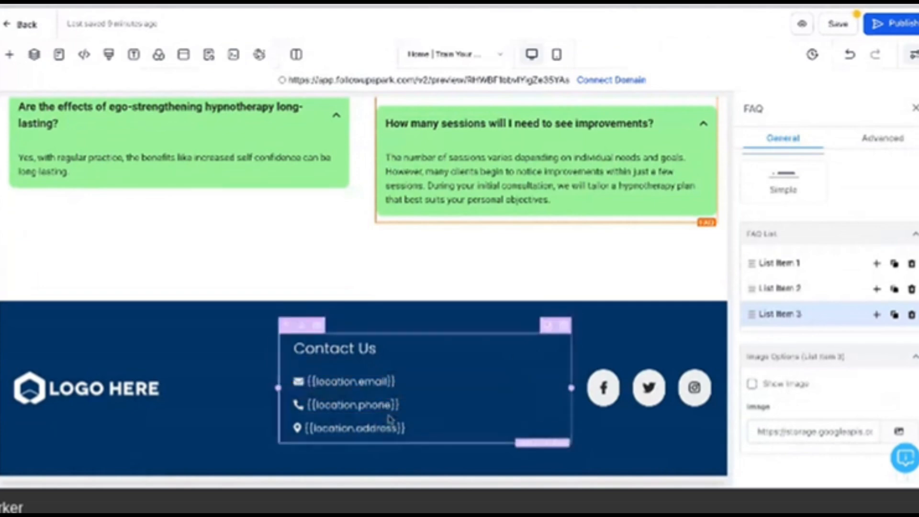
pyautogui.scroll(15, 471, 349)
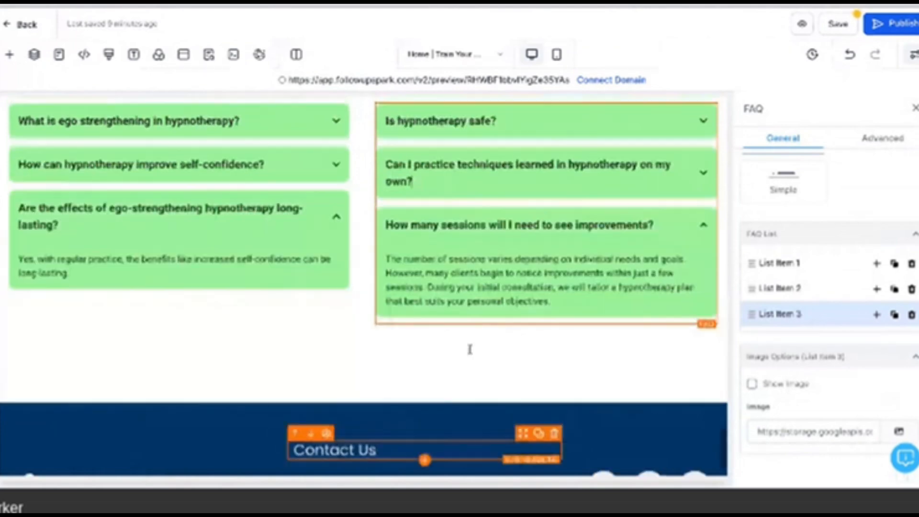
pyautogui.scroll(10, 470, 348)
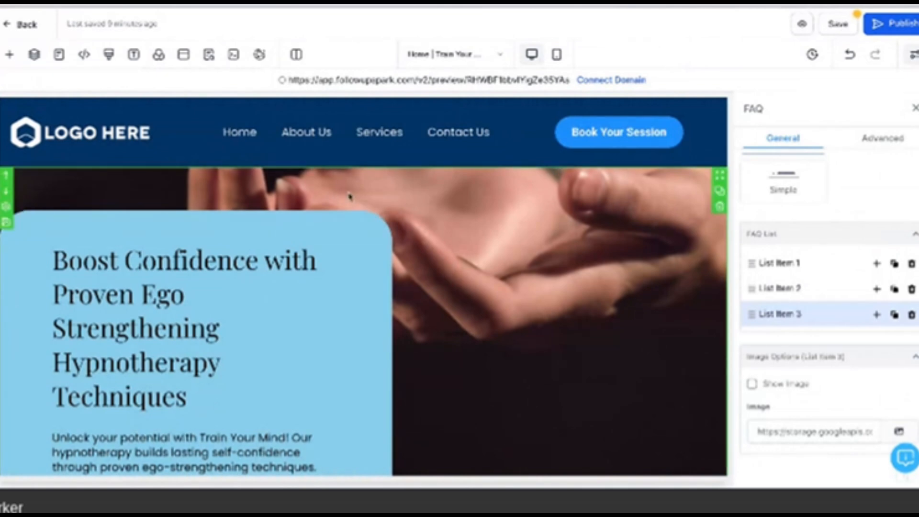
pyautogui.scroll(-1, 349, 196)
pyautogui.scroll(1, 350, 196)
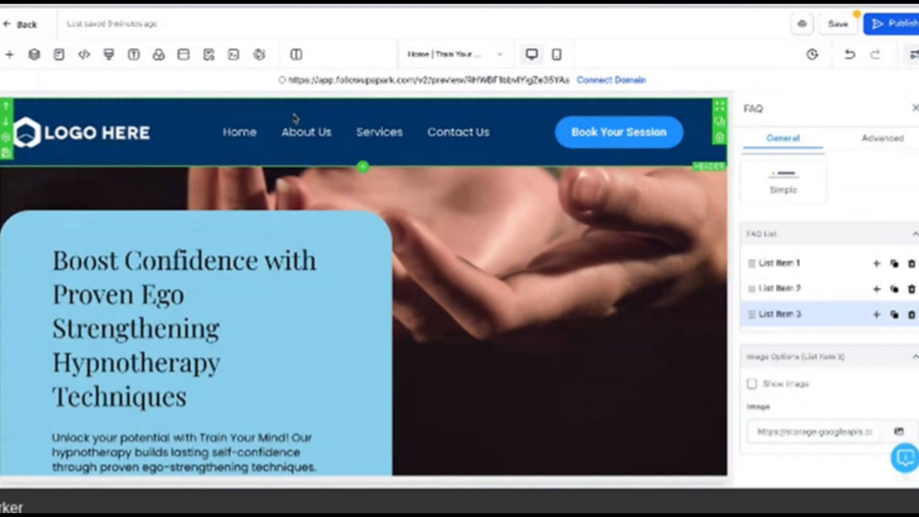
pyautogui.scroll(-20, 307, 240)
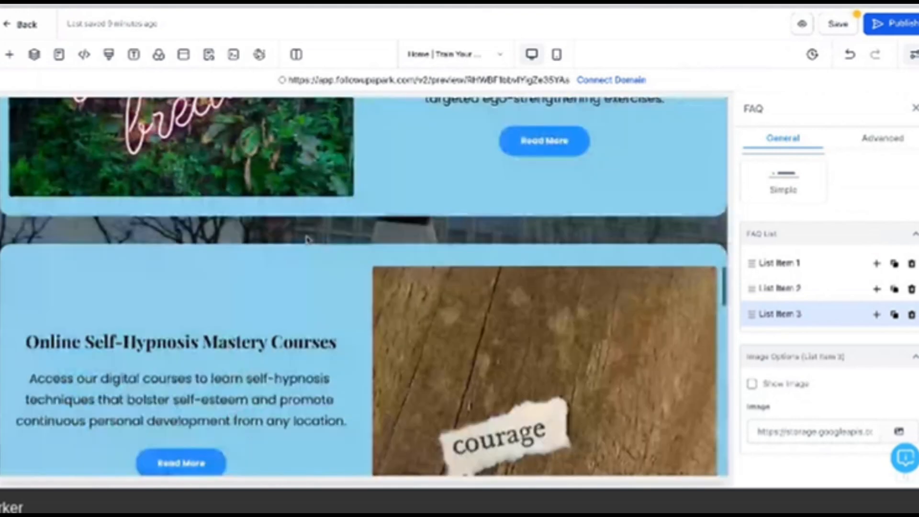